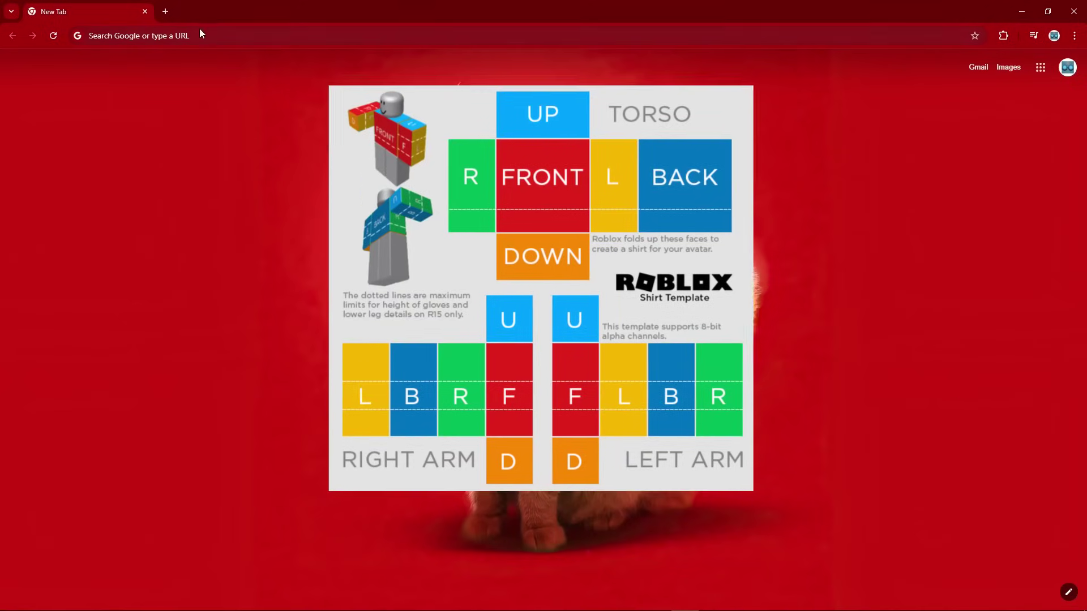
Open the Roblox website and go to its Create section.
{"action": "left_click", "coordinate": [201, 32]}
{"action": "type", "text": "roblo"}
{"action": "key", "text": "Return"}
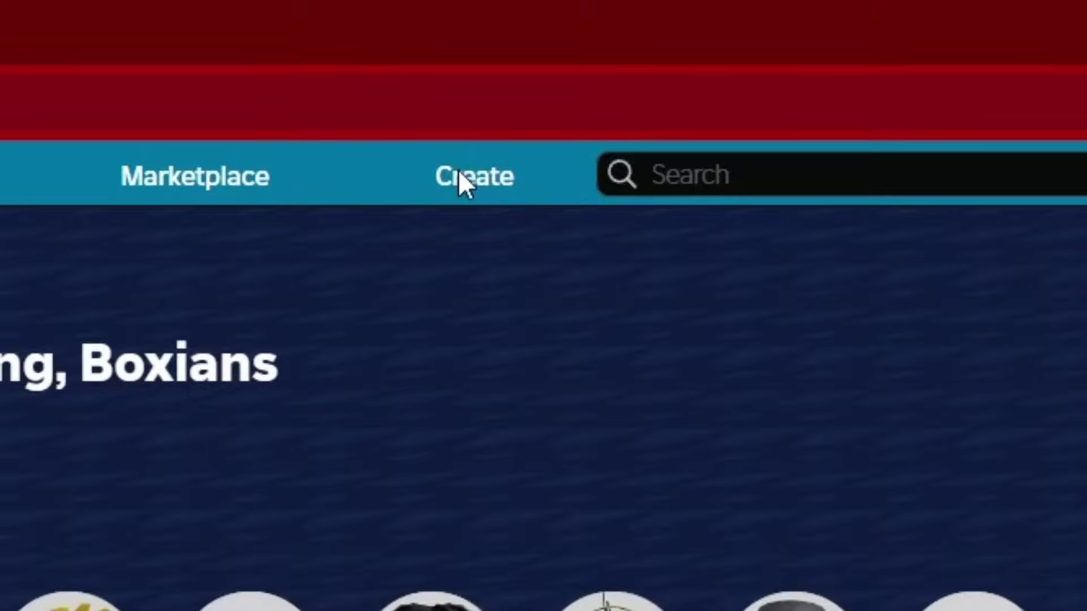
{"action": "left_click", "coordinate": [437, 120]}
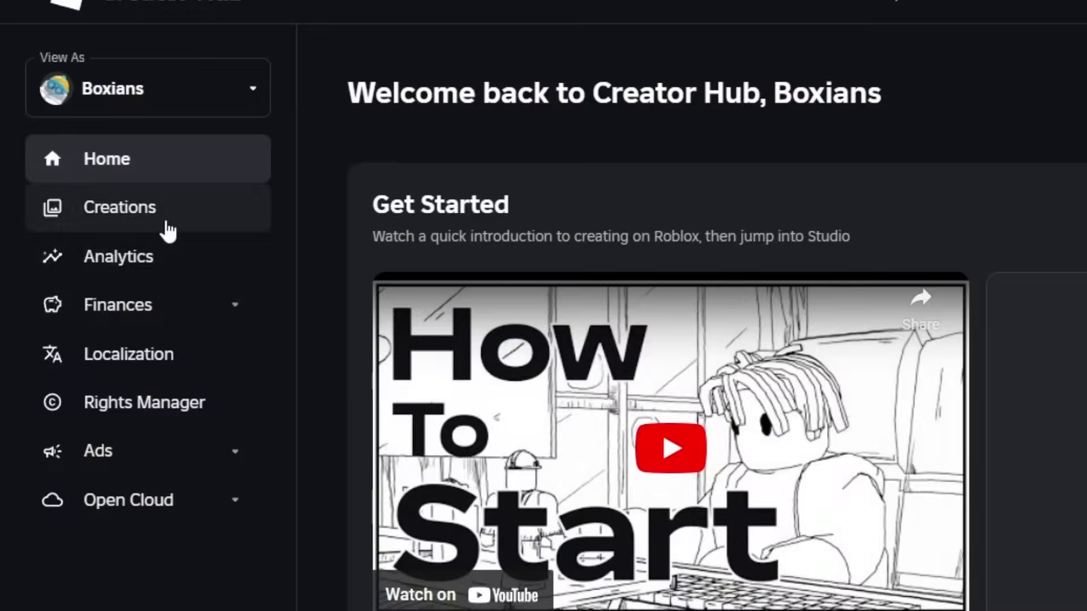
Show the classic avatar items among the account's creations and filter them to Classic Shirts.
{"action": "left_click", "coordinate": [166, 226]}
{"action": "left_click", "coordinate": [627, 169]}
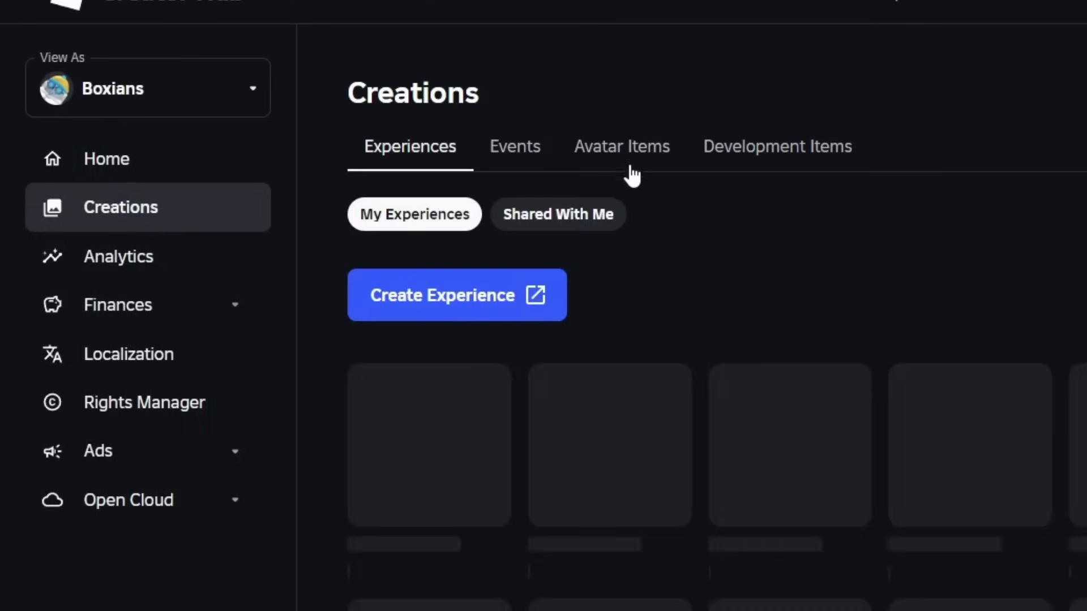
{"action": "left_click", "coordinate": [663, 224]}
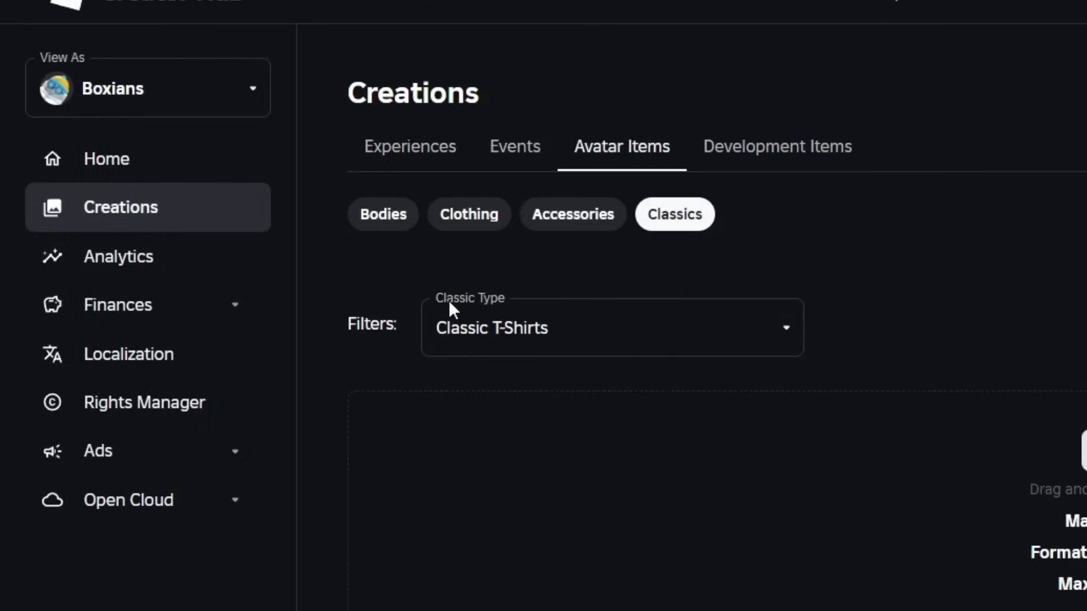
{"action": "left_click", "coordinate": [520, 315]}
{"action": "left_click", "coordinate": [512, 428]}
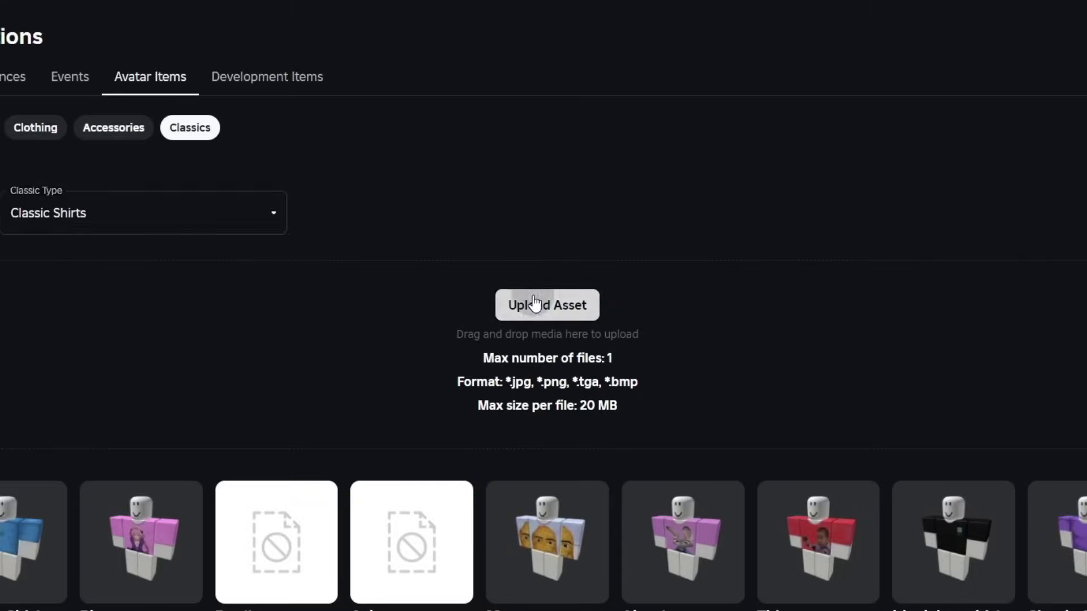
From the shirt upload page, open the Classic Clothing guide and download the shirt template files.
{"action": "left_click", "coordinate": [518, 14]}
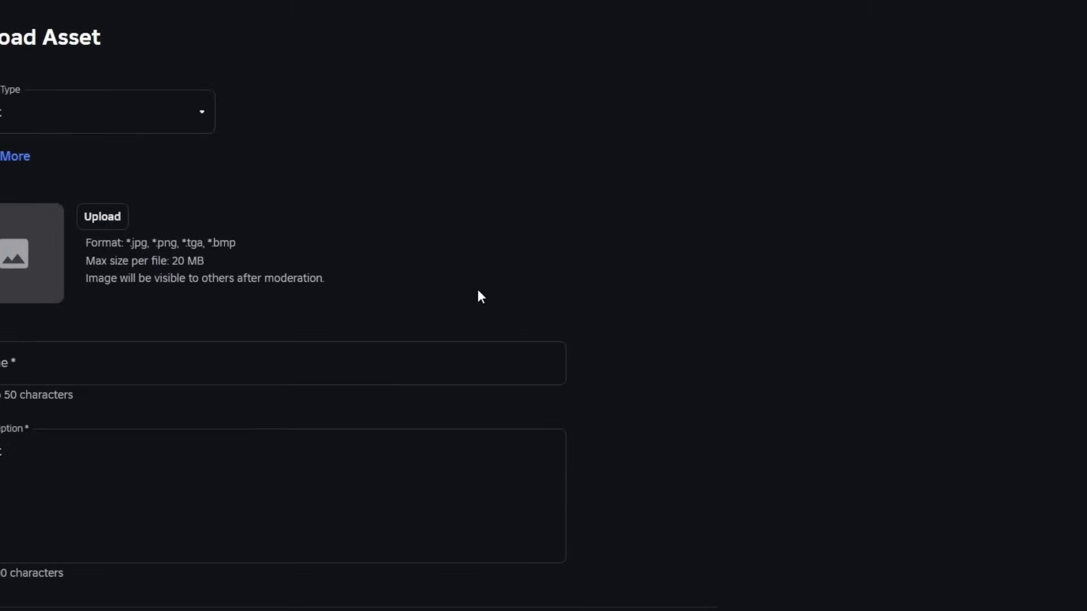
{"action": "left_click", "coordinate": [264, 170]}
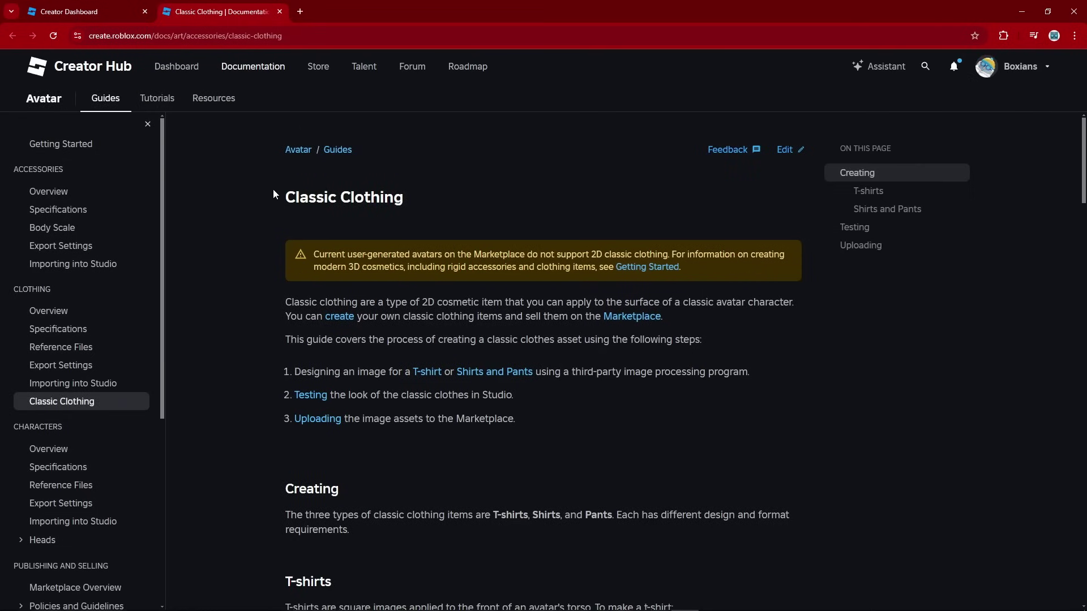
{"action": "scroll", "coordinate": [262, 192], "scroll_direction": "down", "scroll_amount": 10}
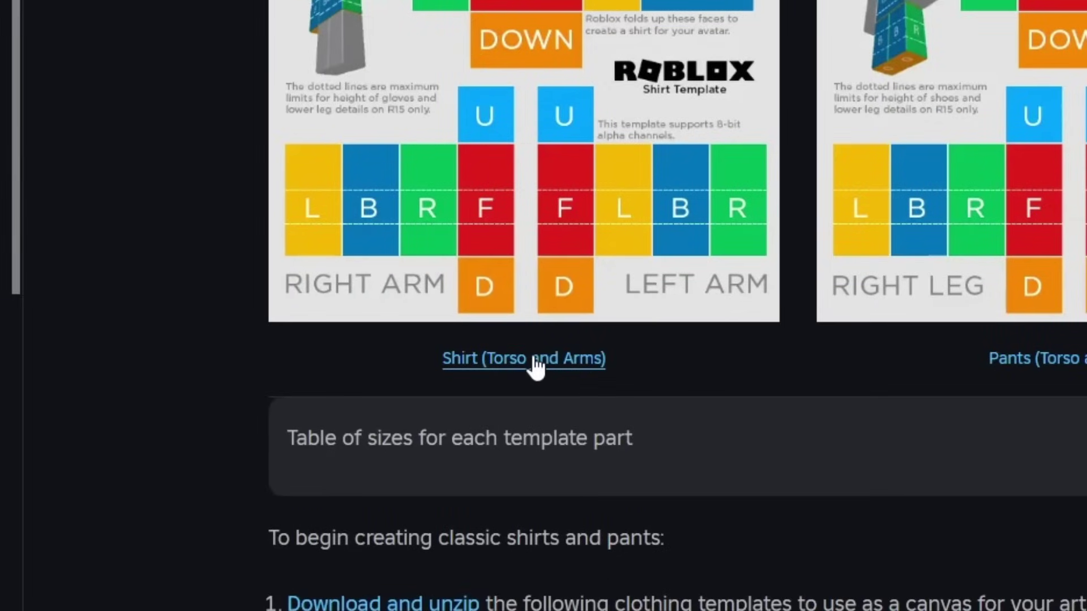
{"action": "left_click", "coordinate": [534, 360]}
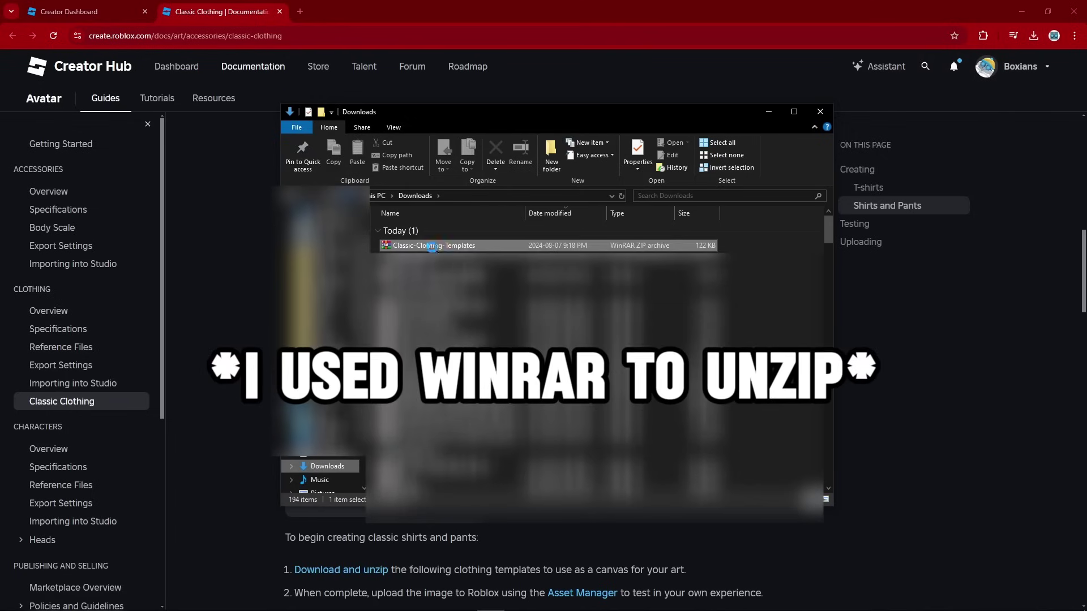
Extract the Classic-Clothing-Templates archive in Downloads and open the extracted folder.
{"action": "right_click", "coordinate": [431, 250]}
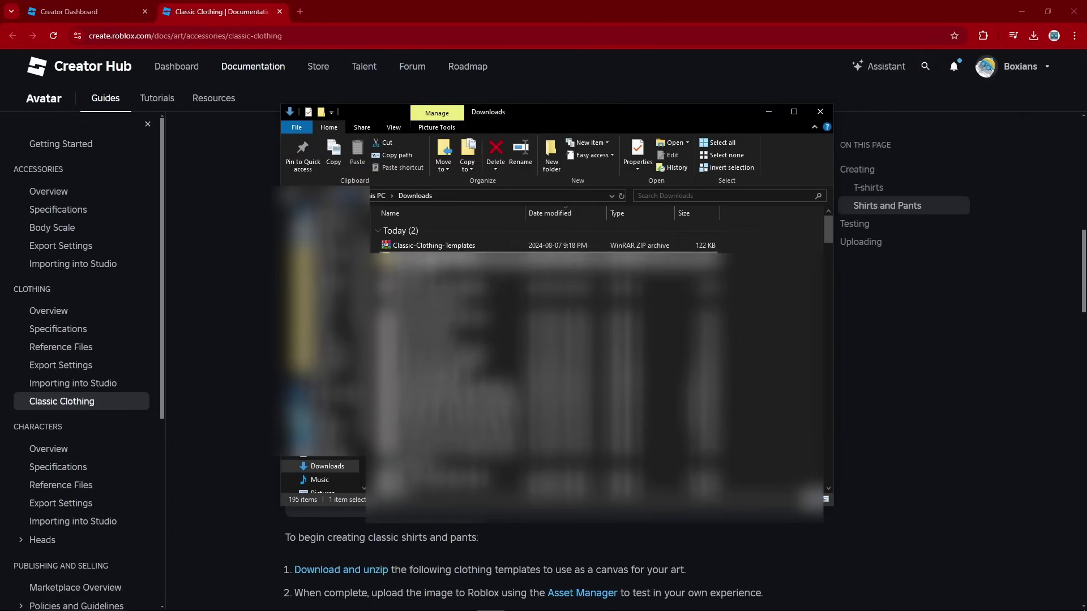
{"action": "double_click", "coordinate": [413, 244]}
{"action": "left_click_drag", "start_coordinate": [399, 297], "coordinate": [511, 256]}
{"action": "left_click", "coordinate": [562, 301]}
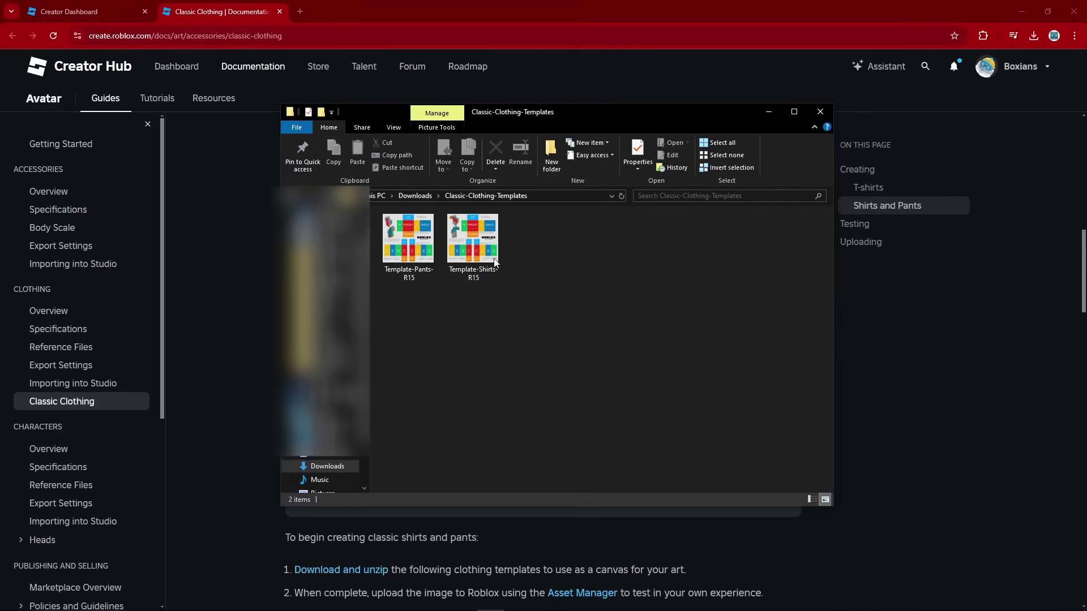
Search the web for pixlr in a new browser tab and open the Pixlr Editor.
{"action": "left_click", "coordinate": [300, 11]}
{"action": "type", "text": "pi"}
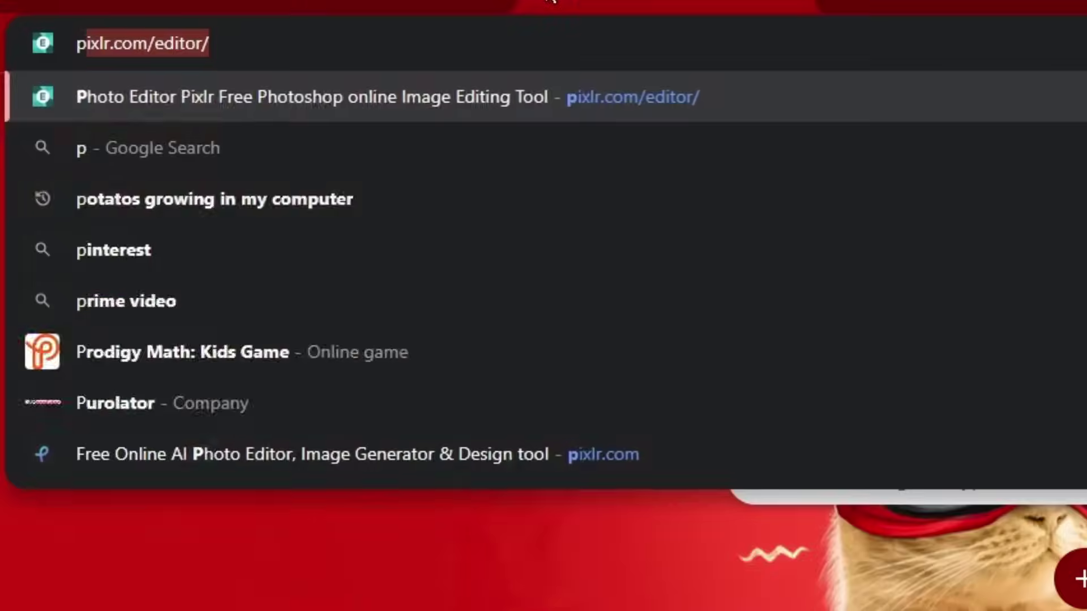
{"action": "type", "text": "xlr"}
{"action": "key", "text": "Return"}
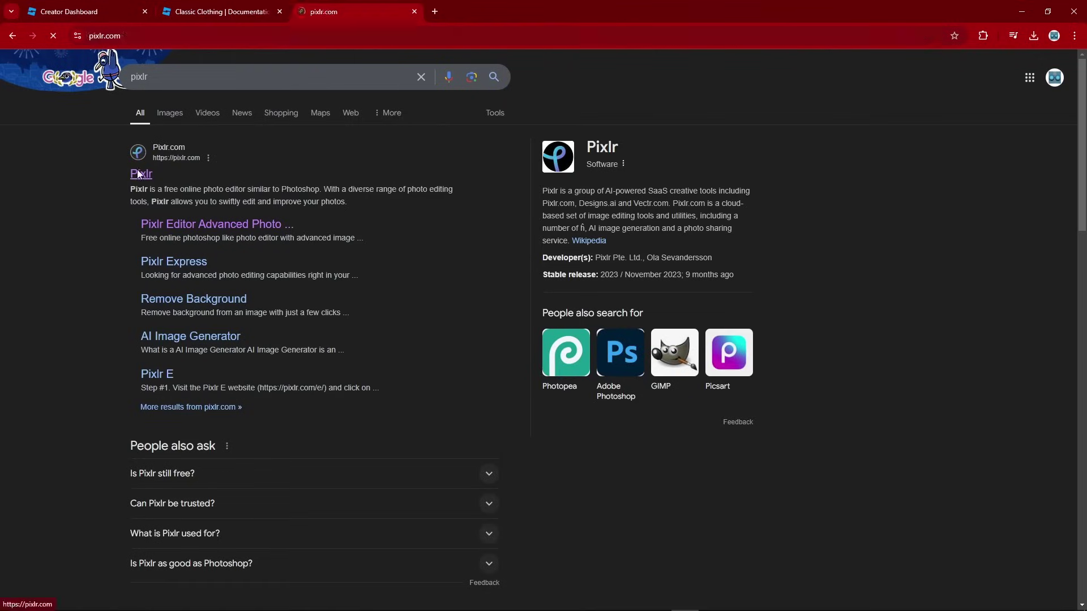
{"action": "left_click", "coordinate": [139, 174]}
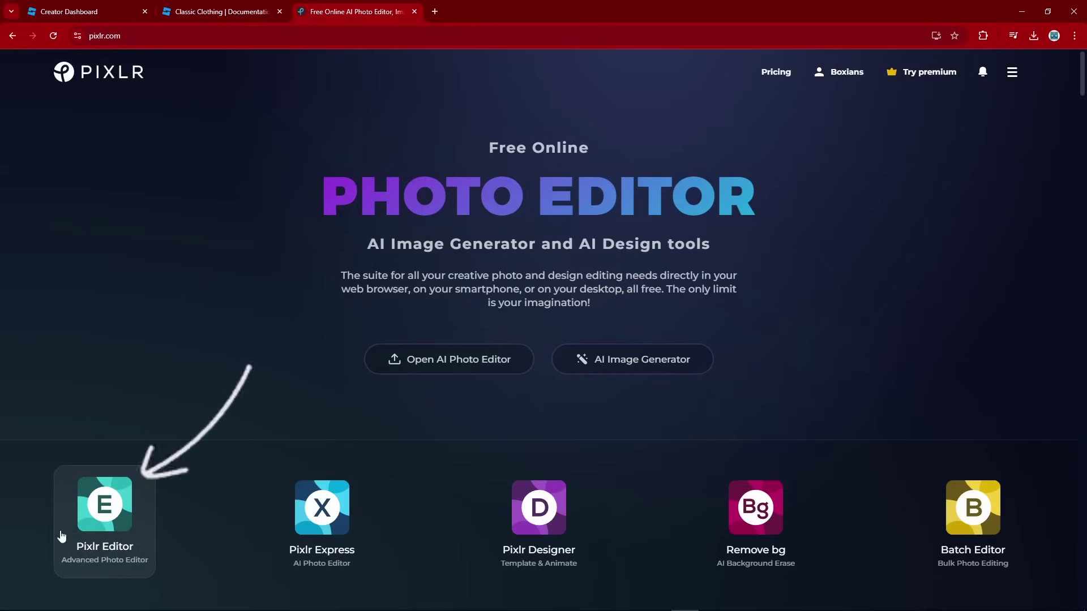
{"action": "left_click", "coordinate": [106, 515]}
Open the downloaded shirt template image in the photo editor.
{"action": "left_click", "coordinate": [253, 251]}
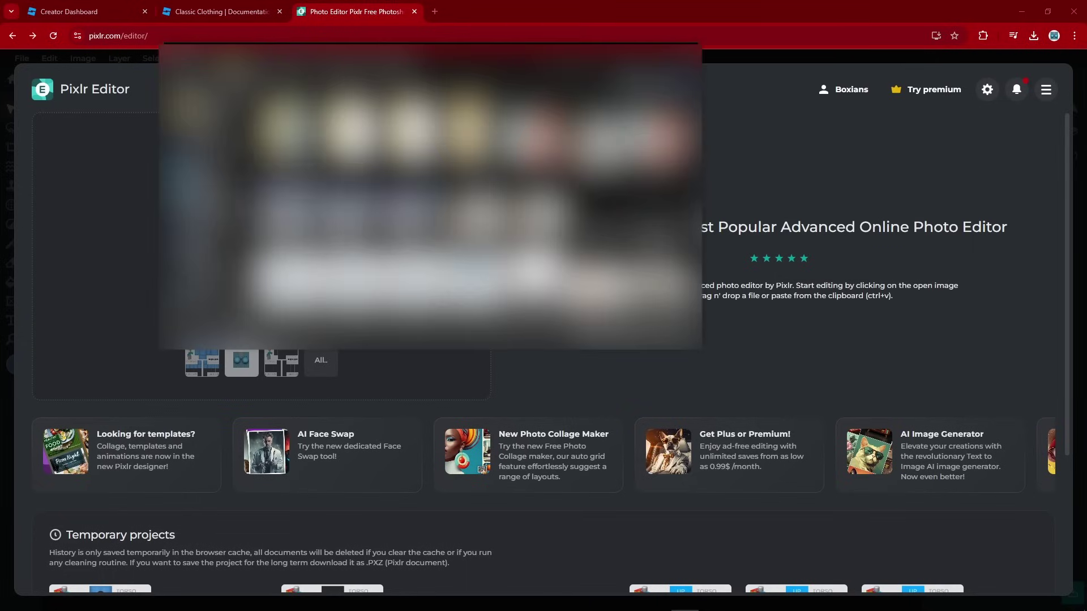
{"action": "scroll", "coordinate": [430, 226], "scroll_direction": "down", "scroll_amount": 3}
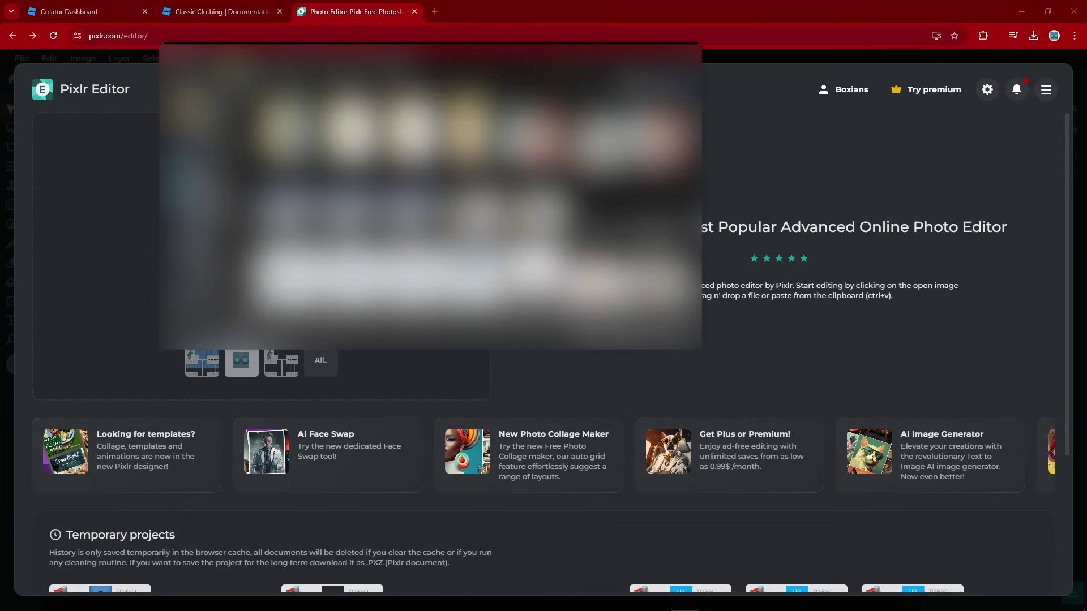
{"action": "left_click", "coordinate": [189, 133]}
{"action": "double_click", "coordinate": [352, 161]}
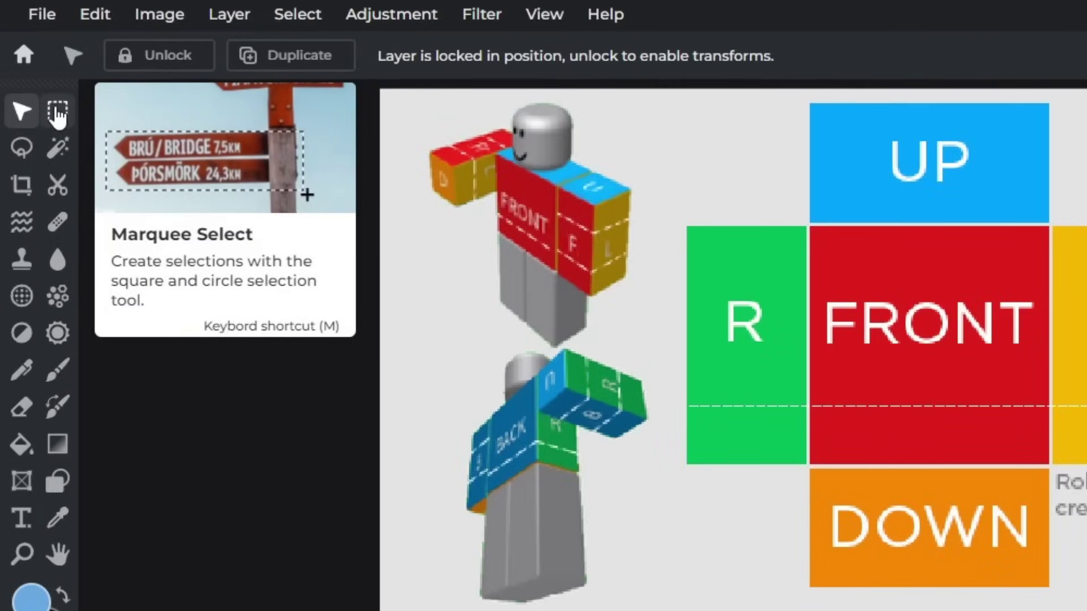
Clear the template's coloured torso and arm panels with rectangular marquee selections, starting with the blue UP panel, and deselect.
{"action": "left_click", "coordinate": [57, 112]}
{"action": "scroll", "coordinate": [763, 305], "scroll_direction": "up", "scroll_amount": 5}
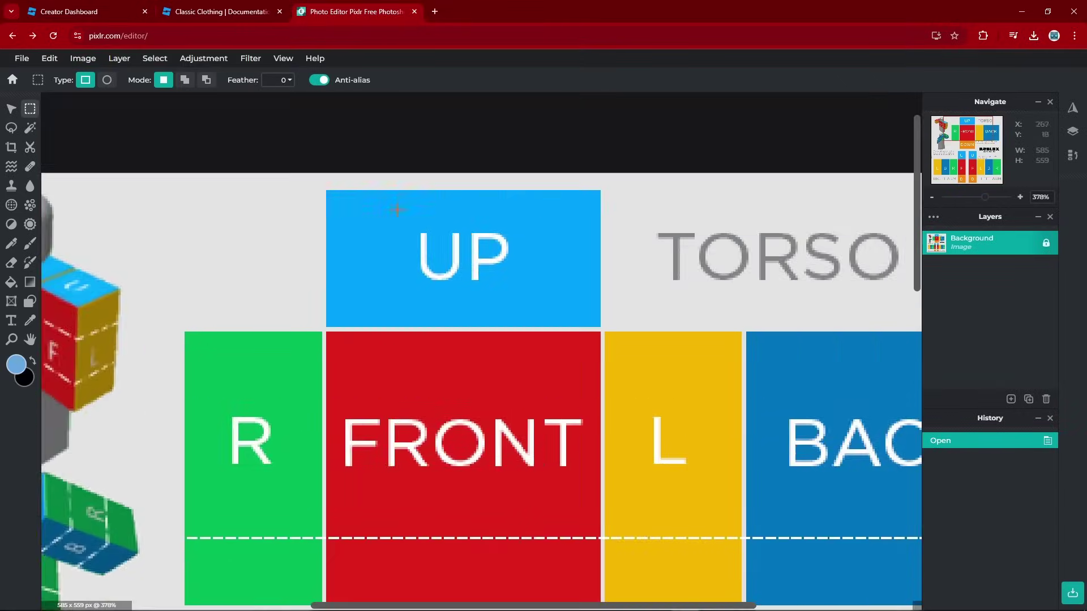
{"action": "scroll", "coordinate": [319, 159], "scroll_direction": "up", "scroll_amount": 2}
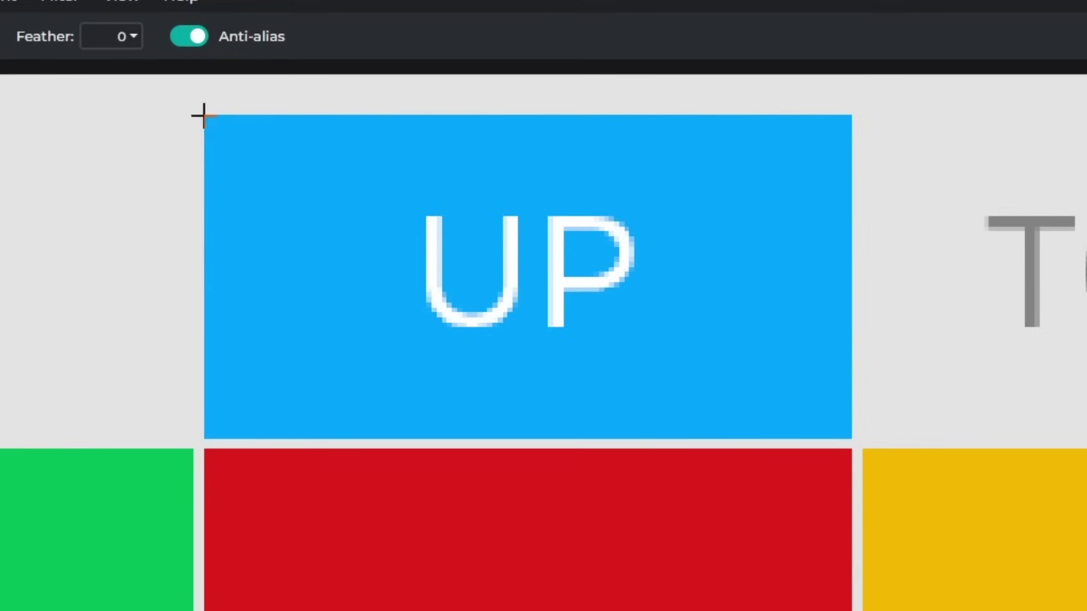
{"action": "left_click_drag", "start_coordinate": [329, 123], "coordinate": [668, 280]}
{"action": "left_click_drag", "start_coordinate": [847, 413], "coordinate": [848, 433]}
{"action": "key", "text": "Delete"}
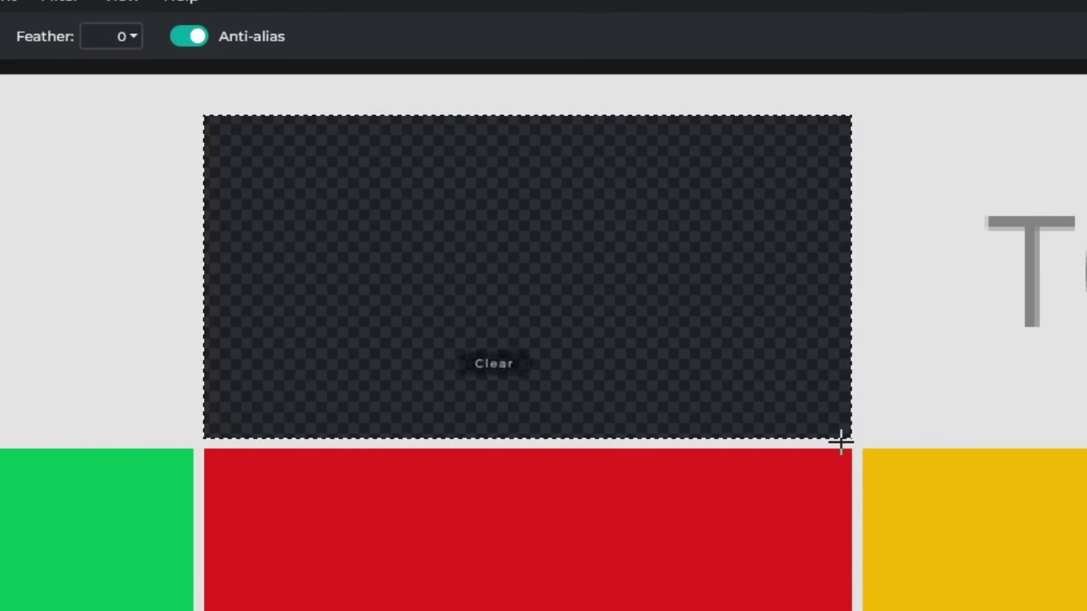
{"action": "left_click", "coordinate": [998, 450]}
{"action": "scroll", "coordinate": [986, 446], "scroll_direction": "down", "scroll_amount": 5}
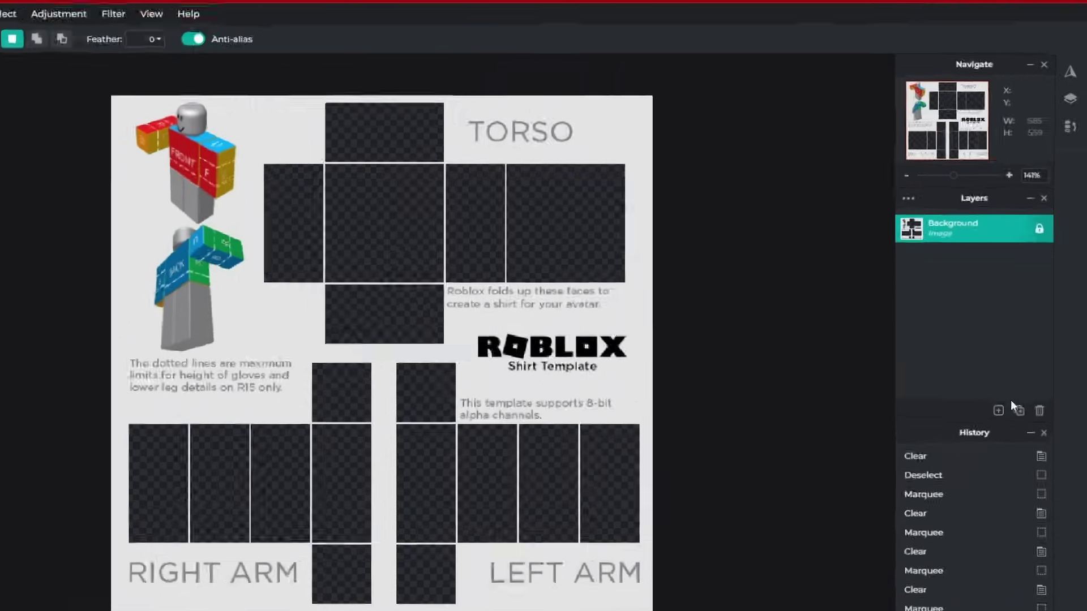
Add an empty layer and move it below the Background layer.
{"action": "left_click", "coordinate": [1010, 399]}
{"action": "left_click", "coordinate": [996, 386]}
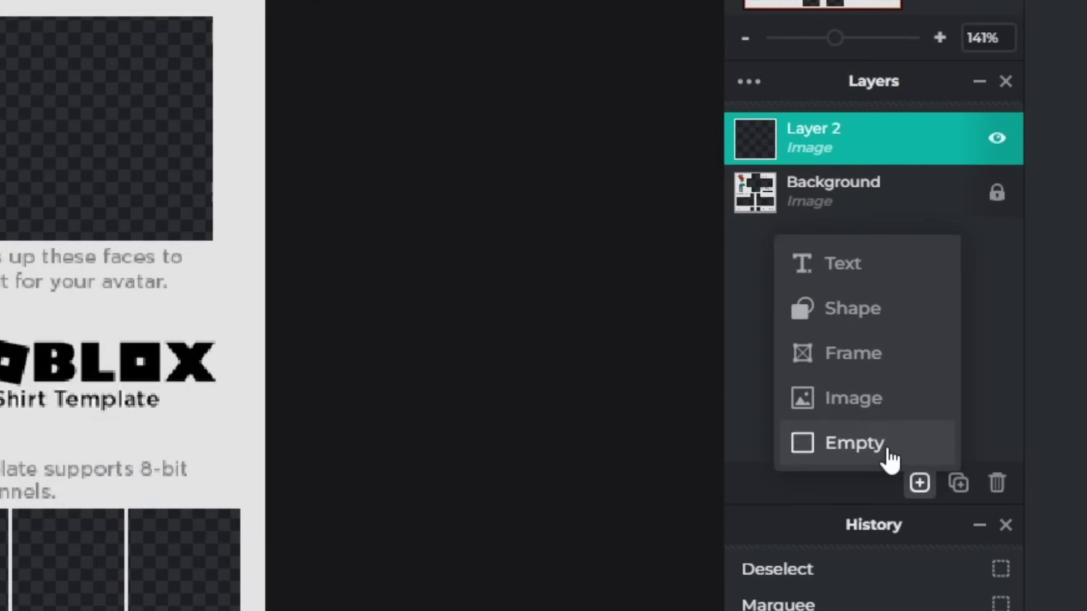
{"action": "left_click_drag", "start_coordinate": [825, 148], "coordinate": [856, 208]}
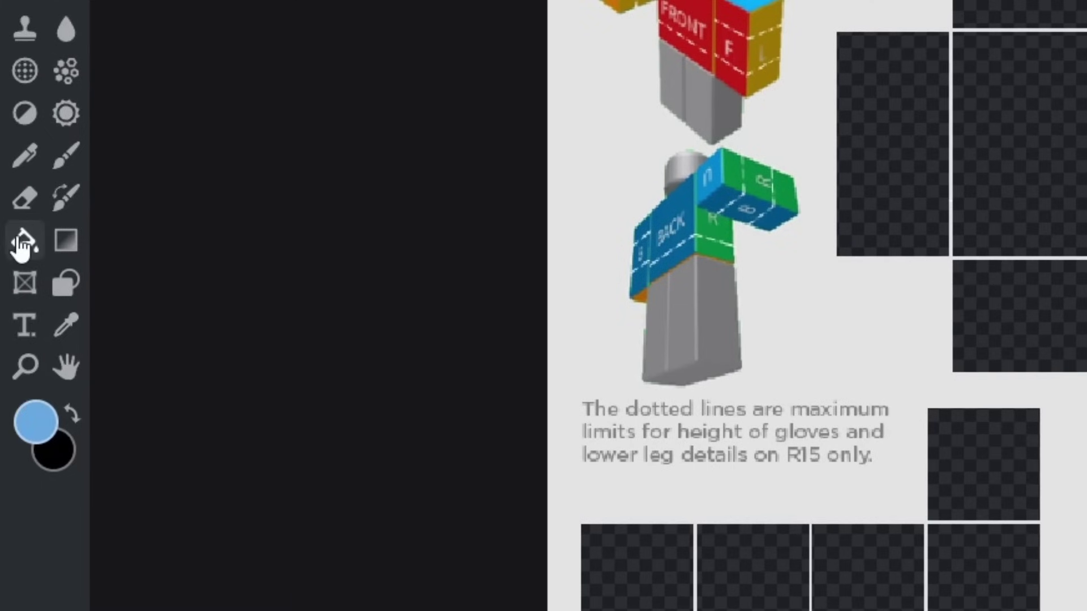
Choose a pink-magenta foreground colour and fill the new layer with it.
{"action": "left_click", "coordinate": [20, 240]}
{"action": "left_click", "coordinate": [32, 422]}
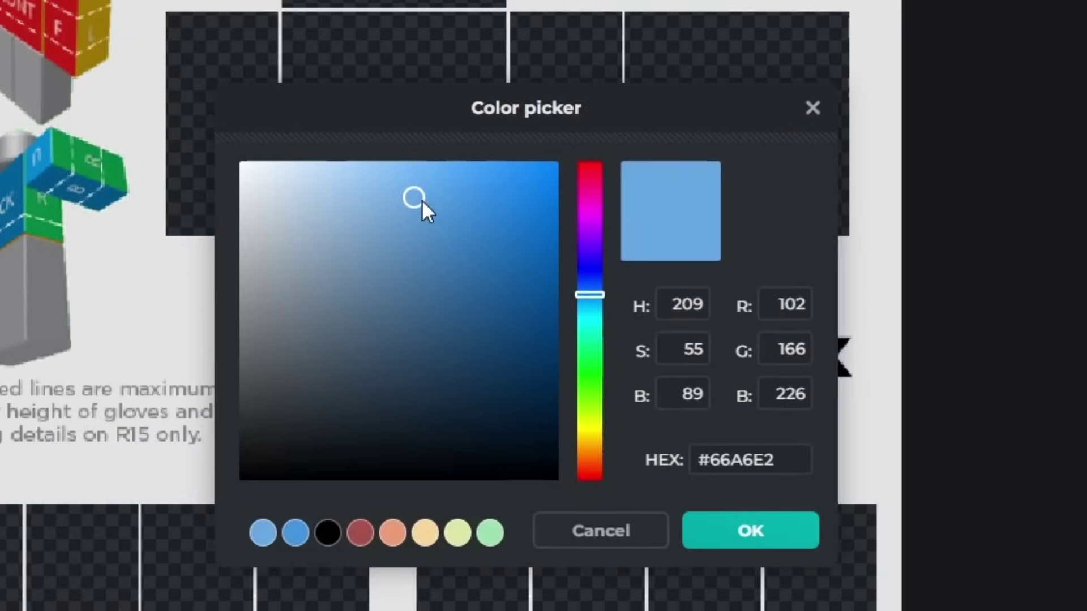
{"action": "left_click_drag", "start_coordinate": [422, 200], "coordinate": [440, 236]}
{"action": "left_click_drag", "start_coordinate": [589, 289], "coordinate": [588, 212]}
{"action": "left_click_drag", "start_coordinate": [443, 232], "coordinate": [418, 195]}
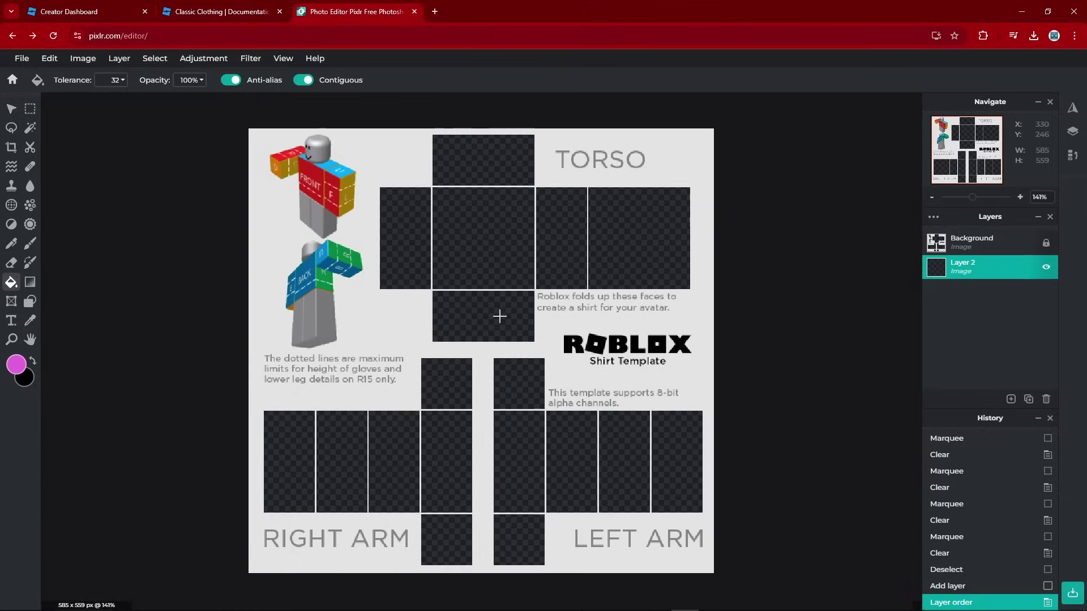
{"action": "left_click", "coordinate": [498, 315]}
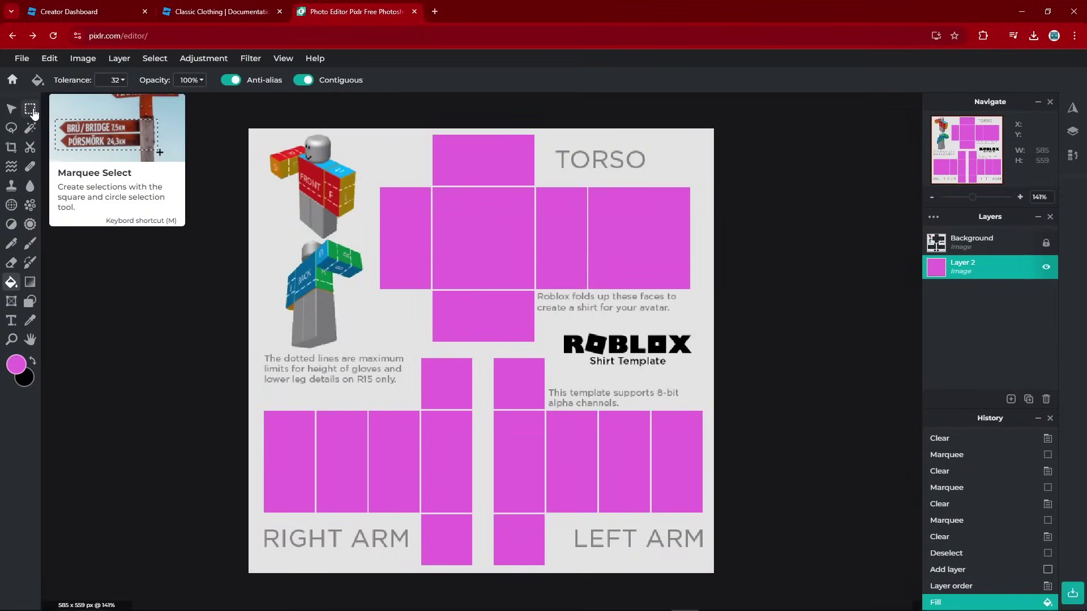
Move the pink layer upward so that it covers only the upper part of the sleeves.
{"action": "left_click", "coordinate": [30, 109]}
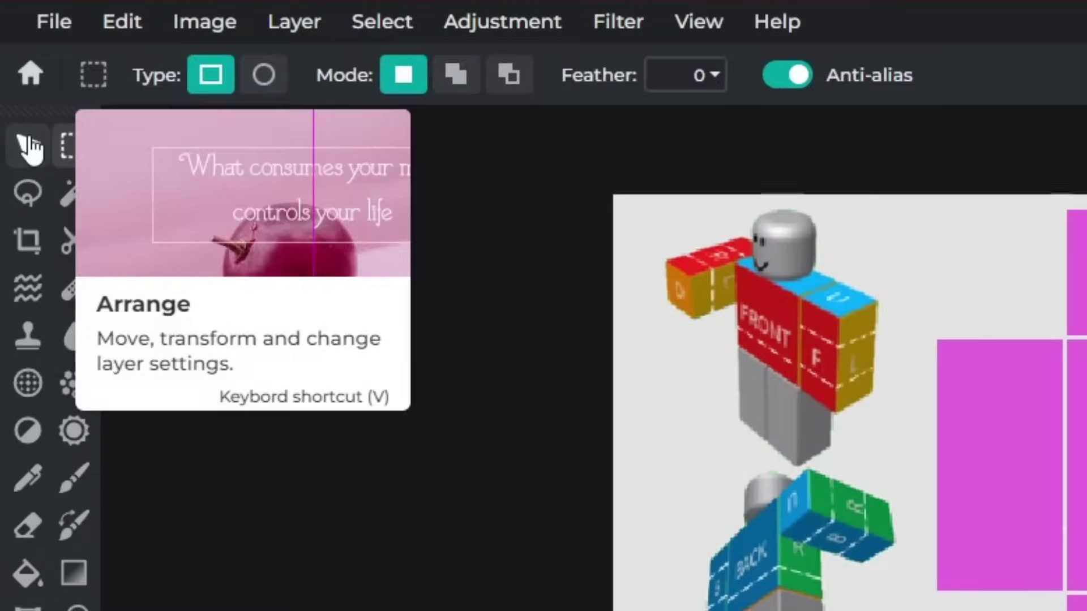
{"action": "left_click", "coordinate": [10, 109]}
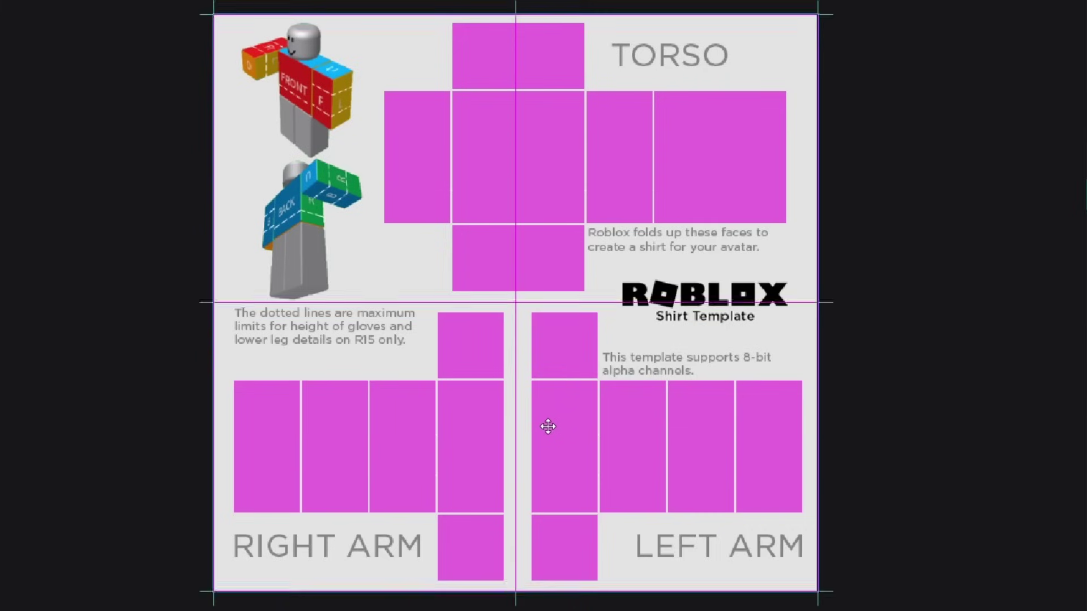
{"action": "left_click_drag", "start_coordinate": [548, 425], "coordinate": [548, 317]}
Cut a circular neck hole about 44 by 45 px from the pink layer across the seam between the upper and front torso panels.
{"action": "left_click", "coordinate": [30, 109]}
{"action": "scroll", "coordinate": [507, 211], "scroll_direction": "up", "scroll_amount": 4}
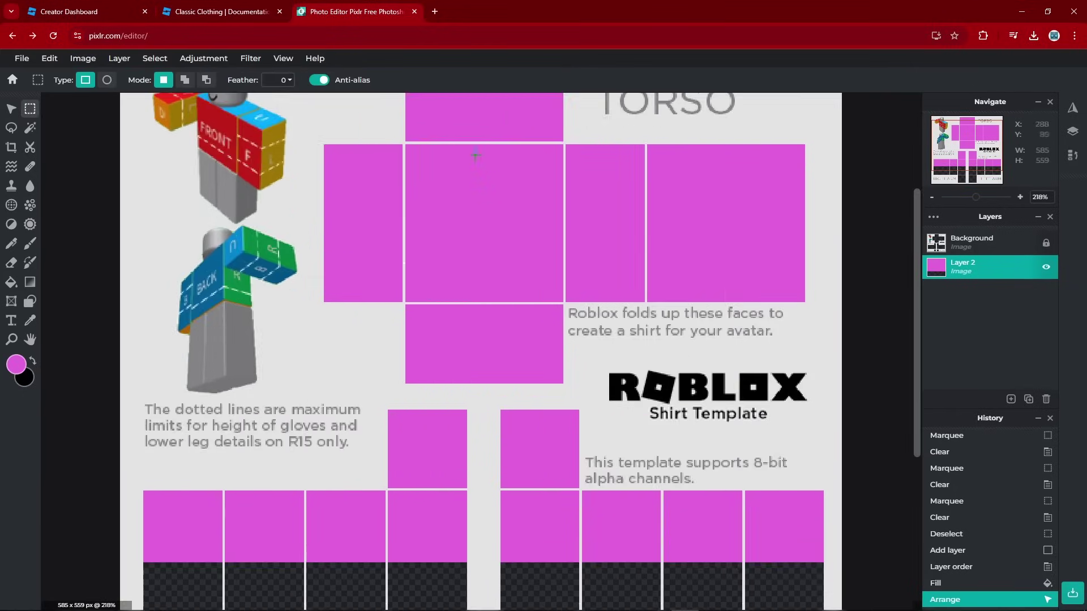
{"action": "left_click_drag", "start_coordinate": [918, 287], "coordinate": [918, 254]}
{"action": "scroll", "coordinate": [496, 153], "scroll_direction": "up", "scroll_amount": 4}
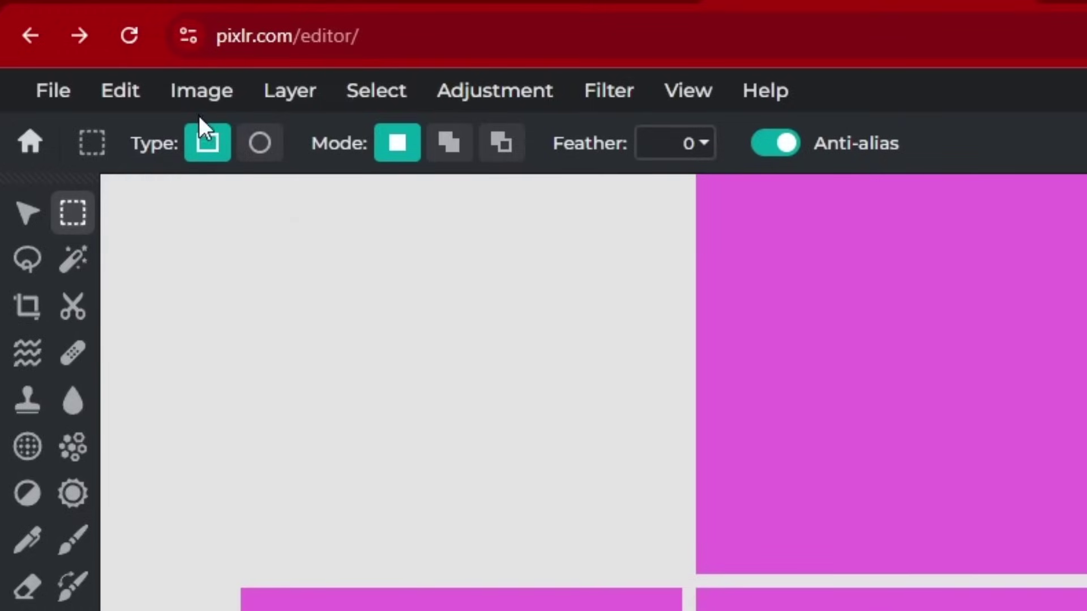
{"action": "left_click", "coordinate": [258, 146]}
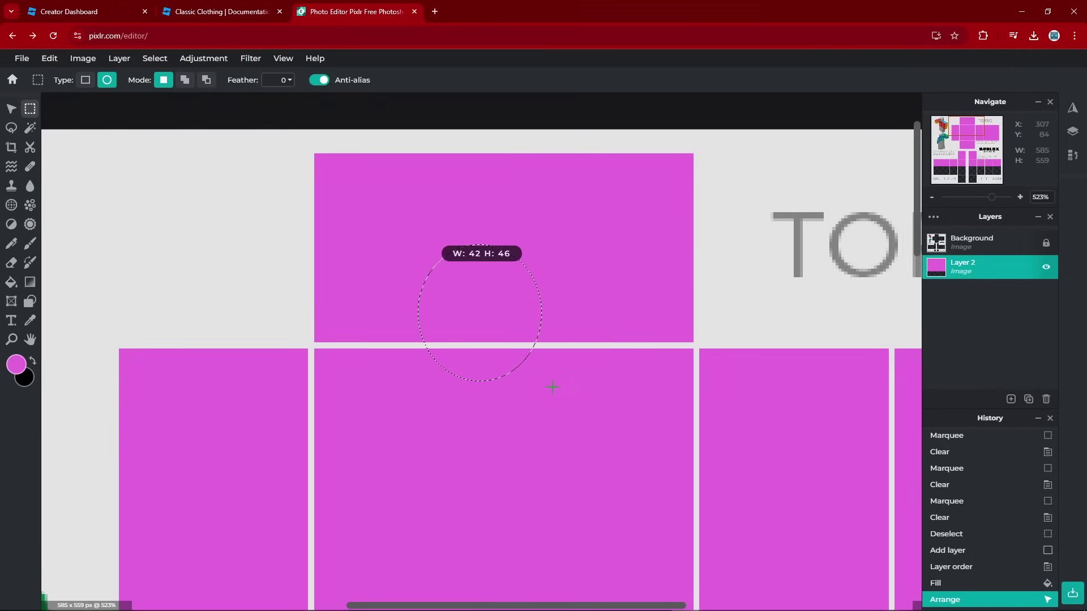
{"action": "left_click_drag", "start_coordinate": [567, 400], "coordinate": [545, 378]}
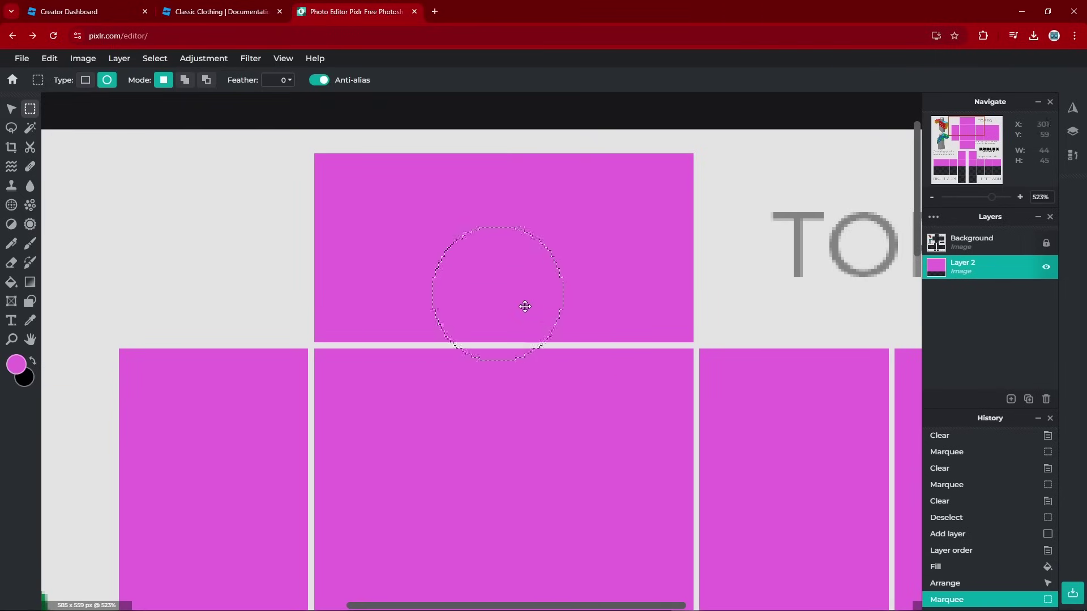
{"action": "left_click", "coordinate": [501, 313]}
{"action": "left_click_drag", "start_coordinate": [479, 347], "coordinate": [482, 349]}
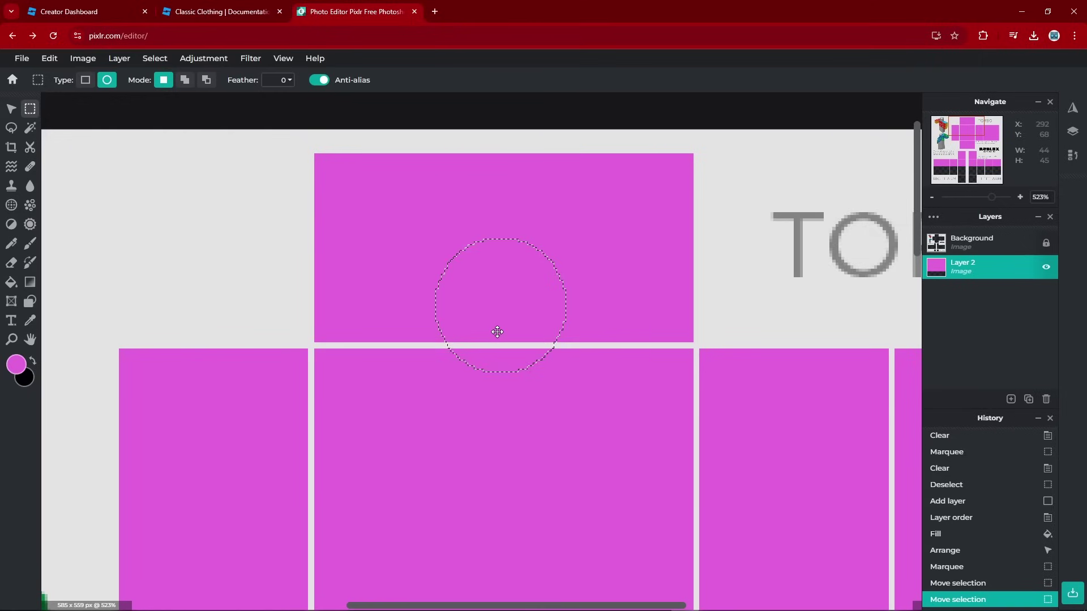
{"action": "key", "text": "Delete"}
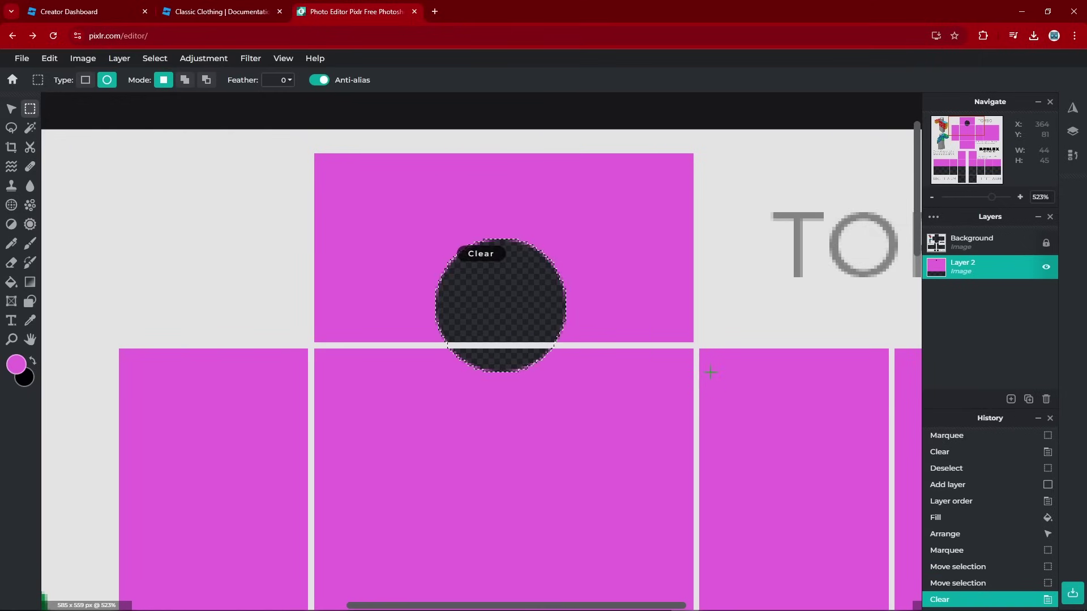
{"action": "key", "text": "Delete"}
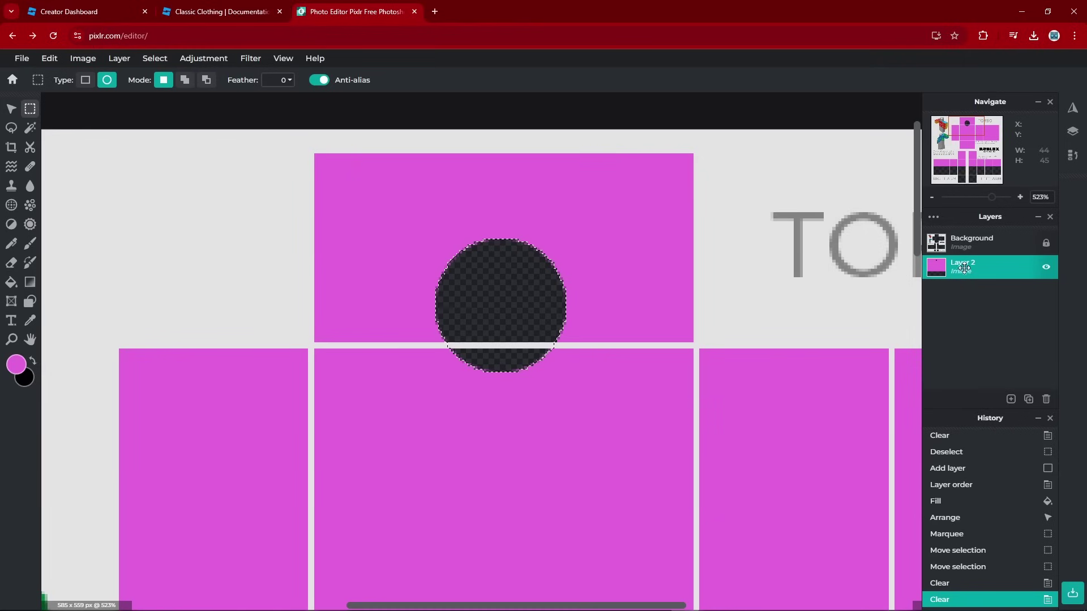
{"action": "key", "text": "ctrl+d"}
{"action": "scroll", "coordinate": [546, 383], "scroll_direction": "down", "scroll_amount": 8}
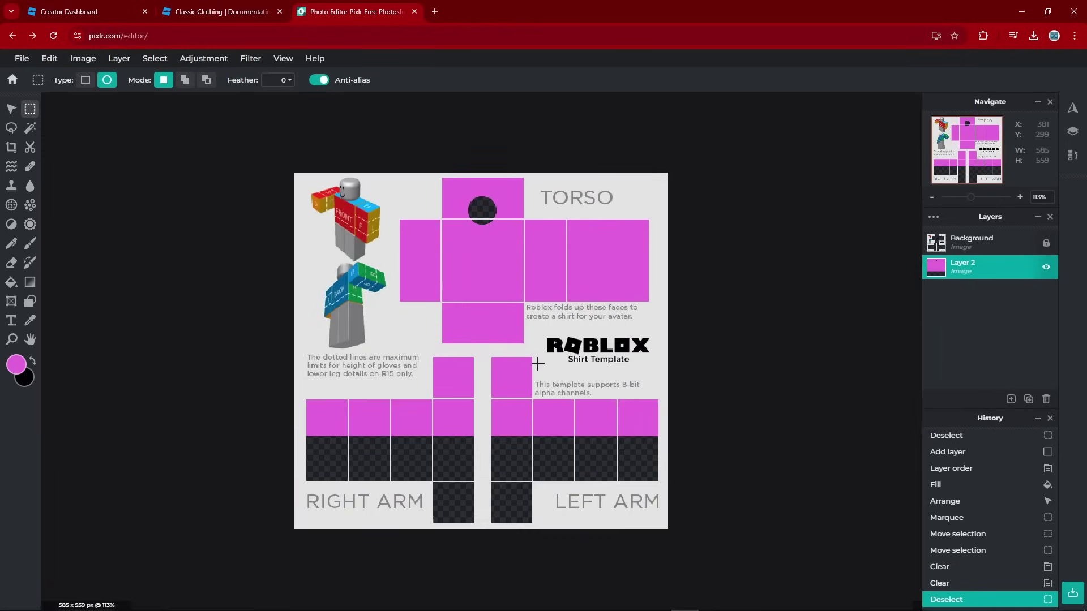
Set up the Shape tool to draw circle outlines directly as pixels, with an outline width of 3.
{"action": "scroll", "coordinate": [537, 362], "scroll_direction": "up", "scroll_amount": 3}
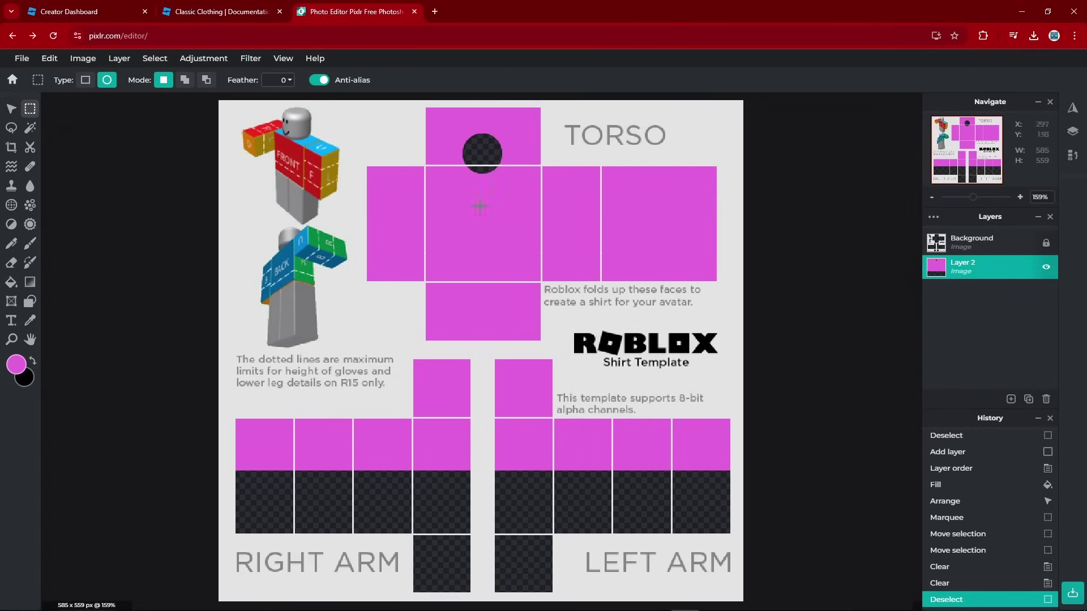
{"action": "scroll", "coordinate": [500, 141], "scroll_direction": "up", "scroll_amount": 5}
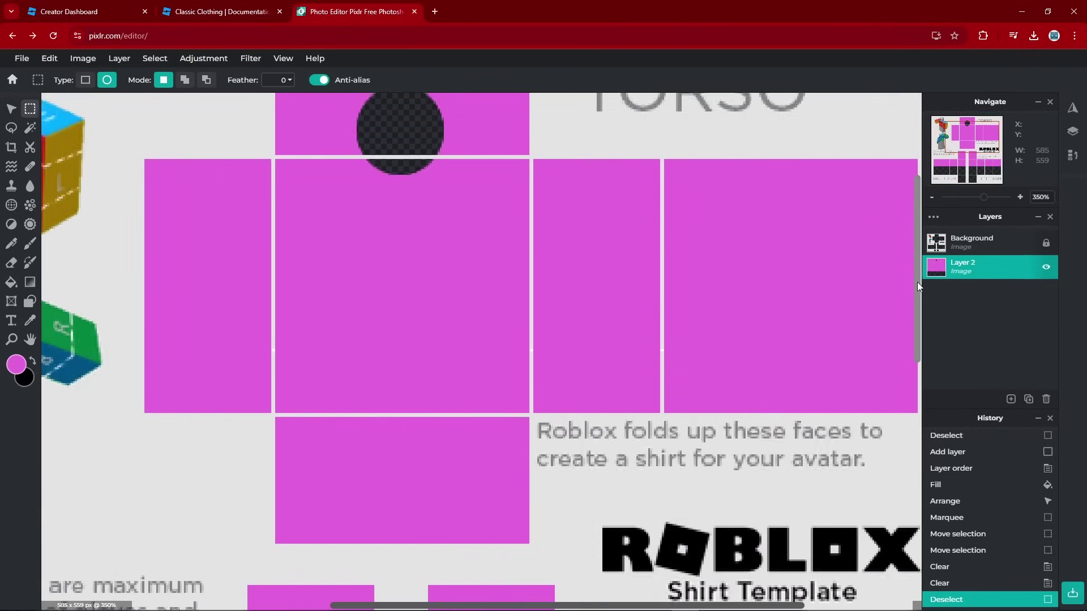
{"action": "left_click_drag", "start_coordinate": [917, 282], "coordinate": [917, 222]}
{"action": "scroll", "coordinate": [397, 221], "scroll_direction": "up", "scroll_amount": 3}
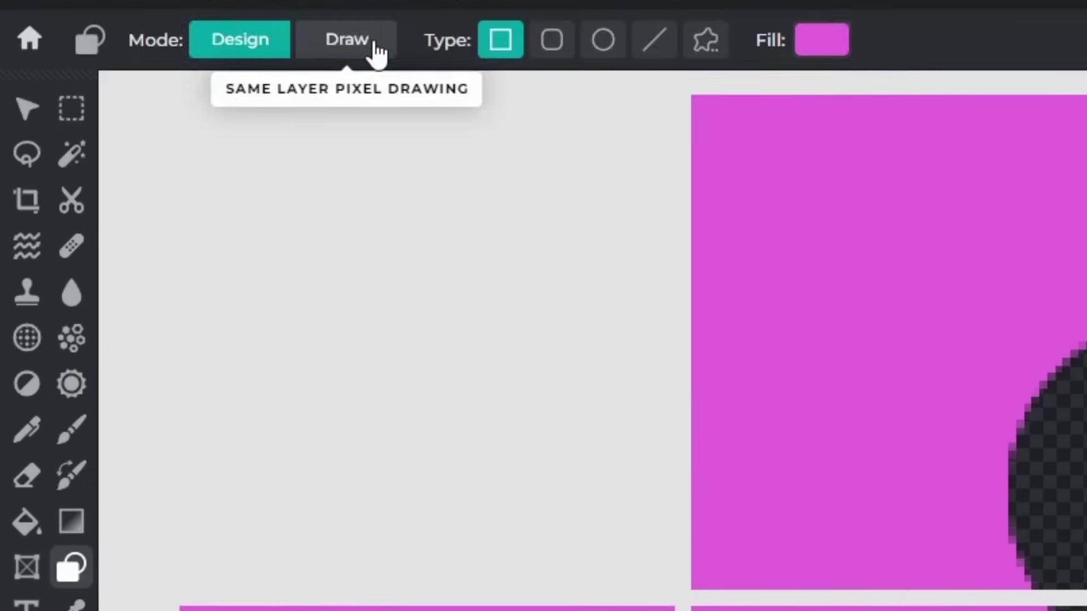
{"action": "left_click", "coordinate": [373, 41]}
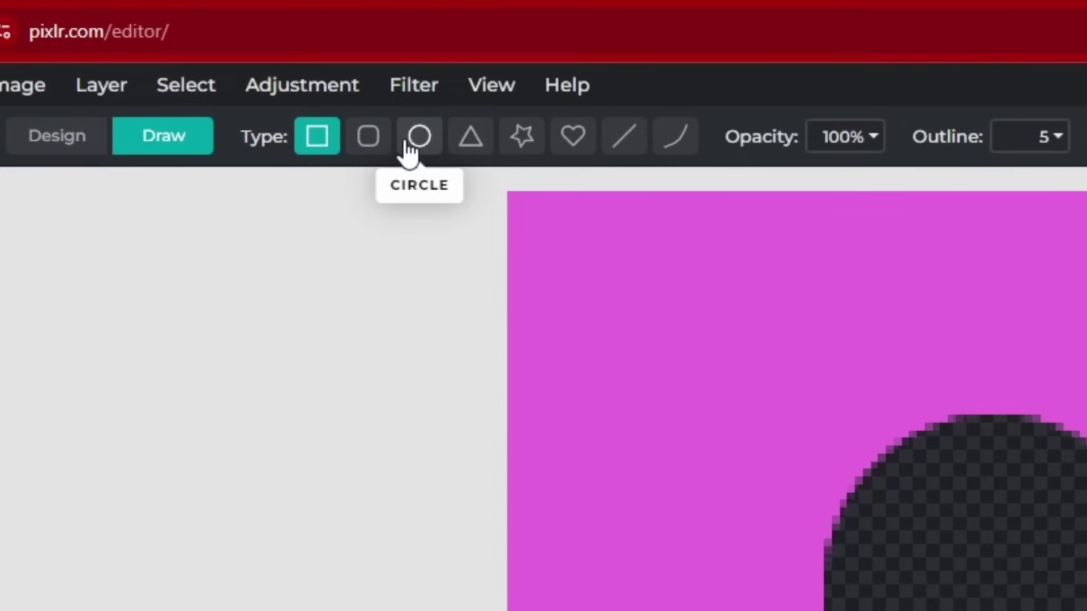
{"action": "left_click", "coordinate": [407, 145]}
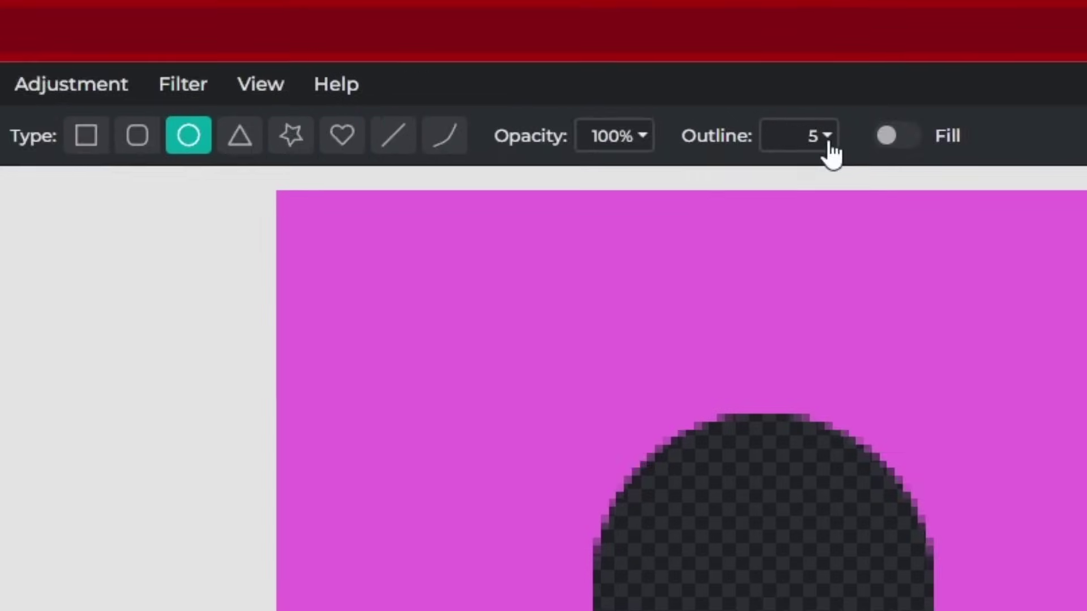
{"action": "left_click", "coordinate": [1056, 137]}
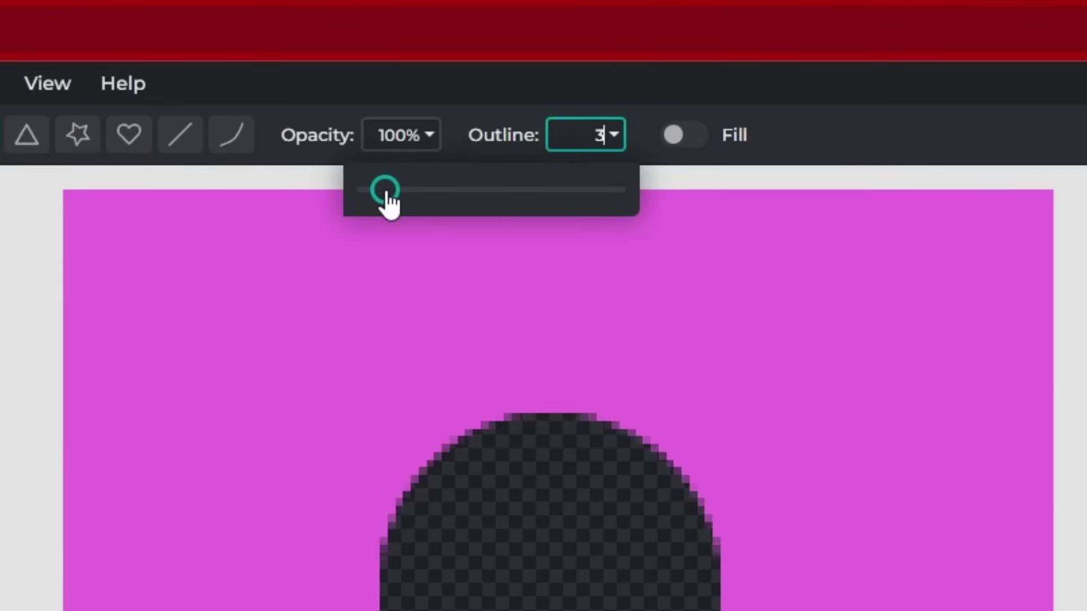
{"action": "left_click", "coordinate": [496, 113]}
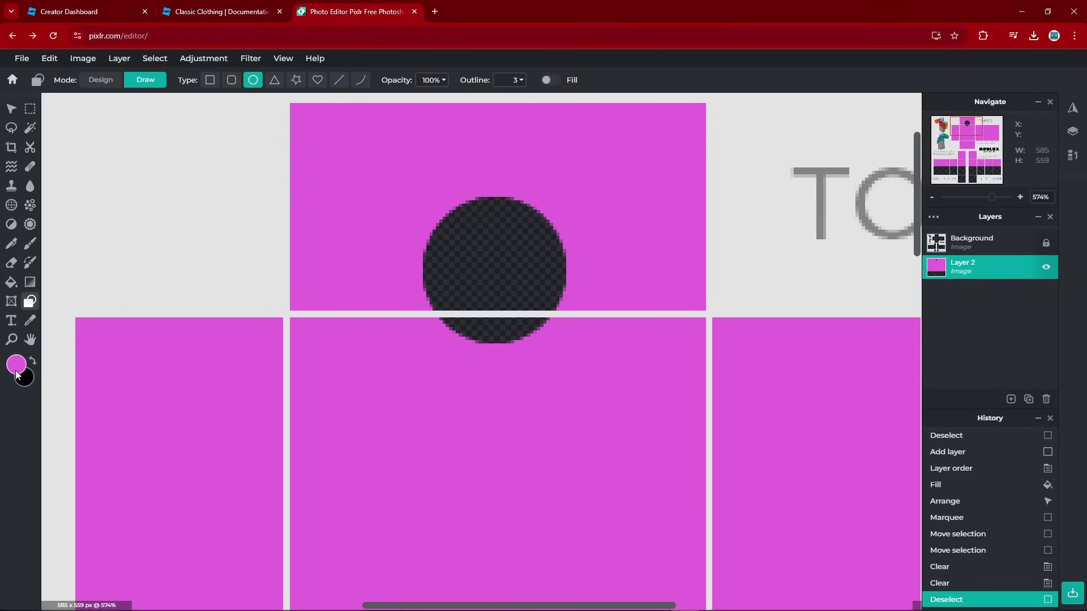
Change the foreground colour to the lighter pink #E77EE2.
{"action": "left_click", "coordinate": [17, 365]}
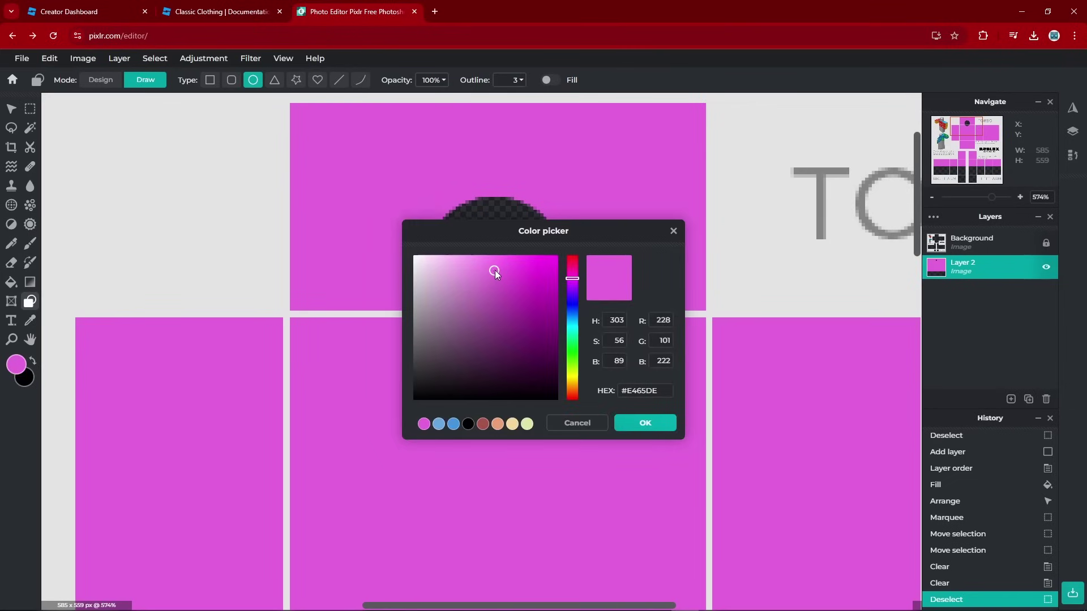
{"action": "left_click_drag", "start_coordinate": [494, 270], "coordinate": [480, 270]}
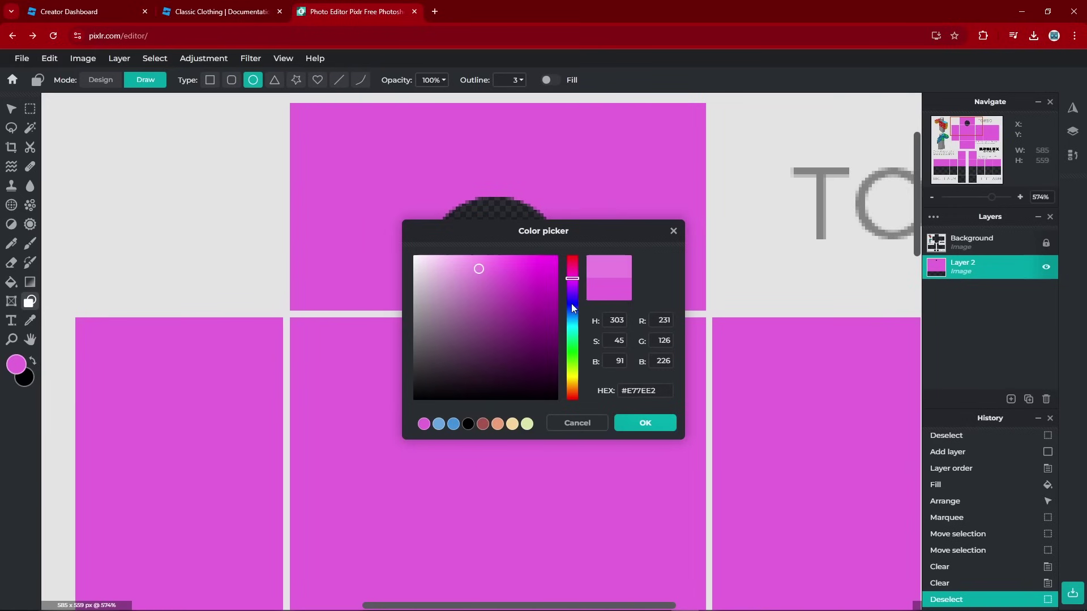
{"action": "left_click", "coordinate": [646, 423]}
{"action": "left_click_drag", "start_coordinate": [412, 193], "coordinate": [558, 344]}
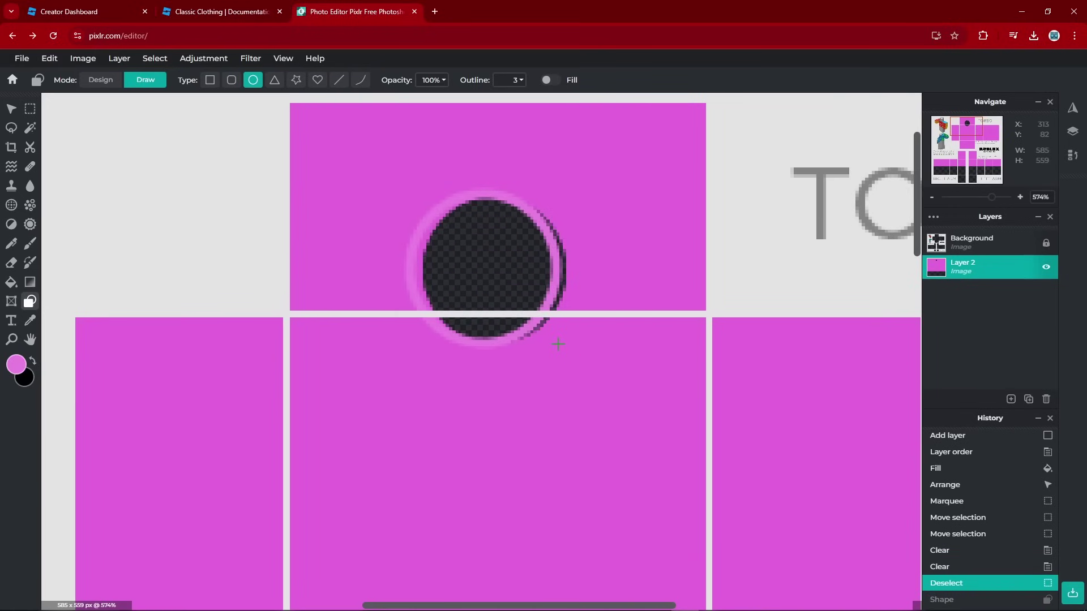
{"action": "left_click", "coordinate": [11, 109]}
{"action": "left_click_drag", "start_coordinate": [486, 249], "coordinate": [490, 225]}
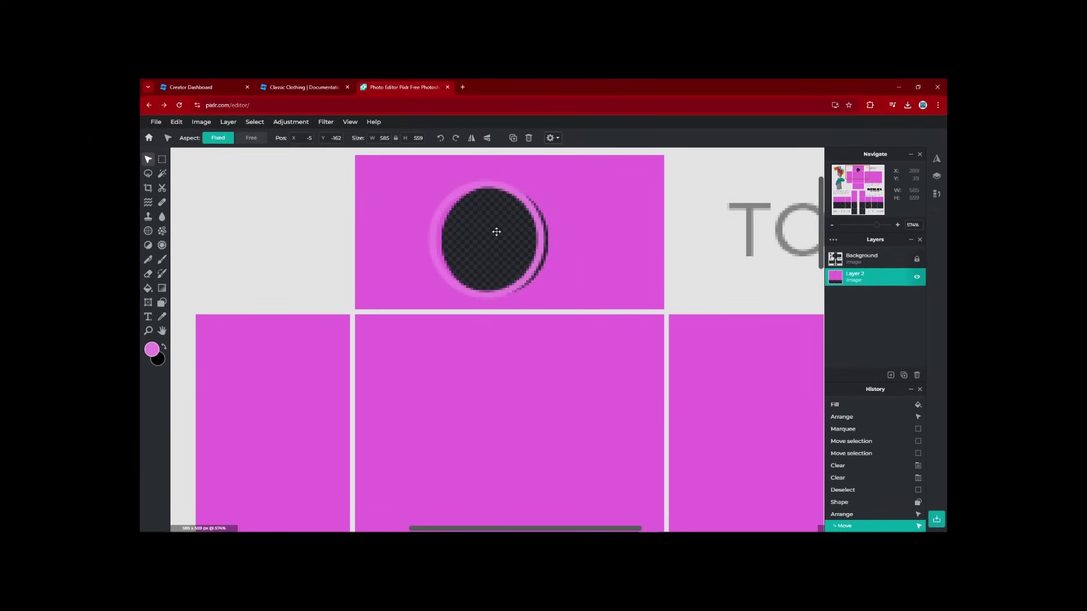
{"action": "key", "text": "ctrl+z"}
{"action": "key", "text": "ctrl+z"}
{"action": "key", "text": "ctrl+z"}
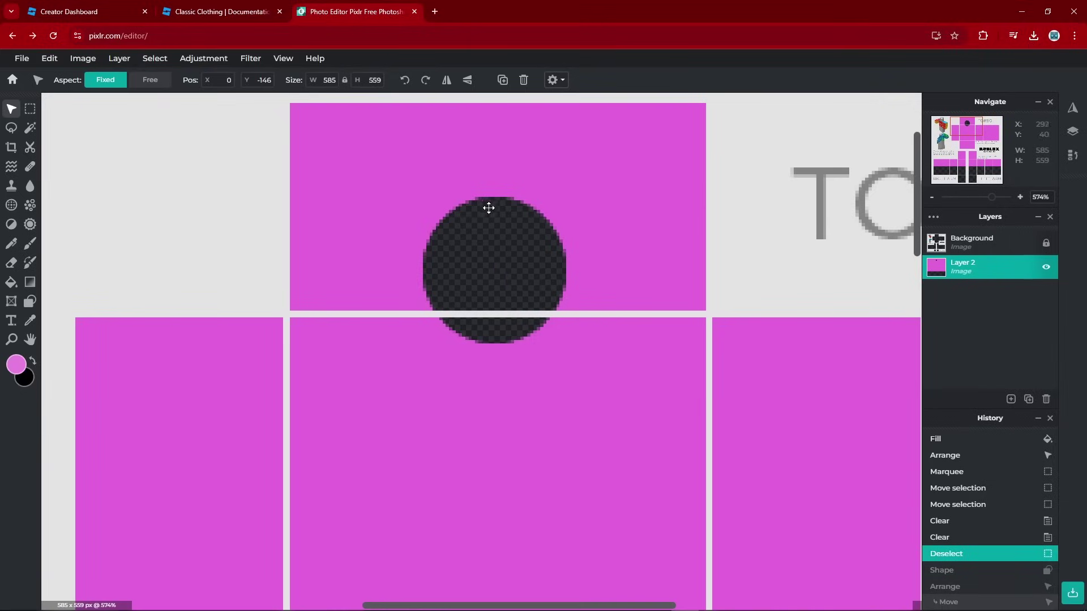
Add a layer above the pink one, draw a light pink ring about 50 by 49 px on it, and align it around the neck hole.
{"action": "left_click", "coordinate": [1012, 399]}
{"action": "left_click", "coordinate": [1012, 391]}
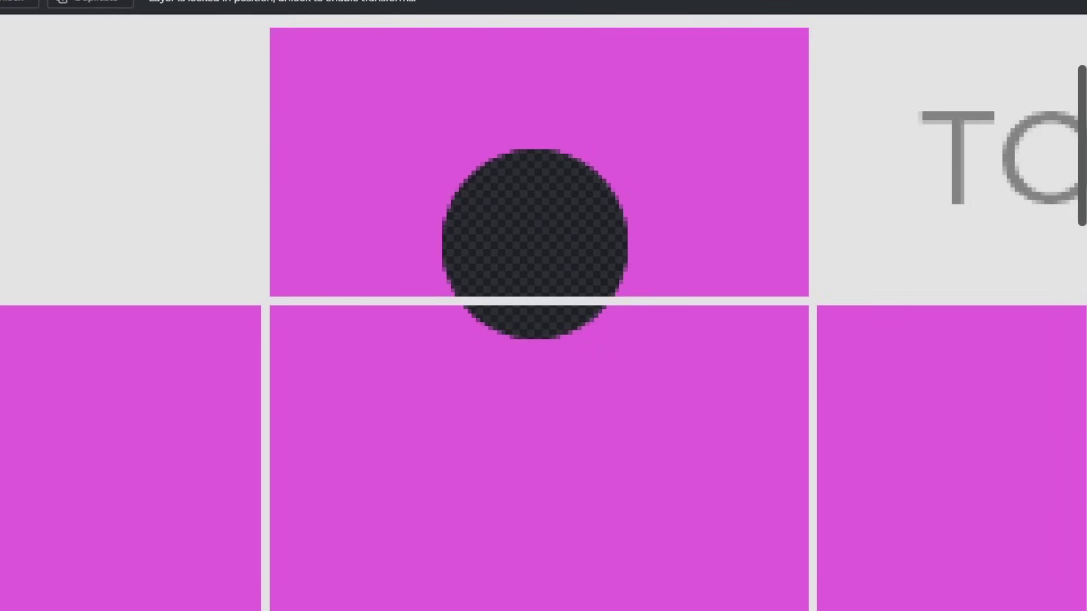
{"action": "key", "text": "u"}
{"action": "left_click_drag", "start_coordinate": [455, 163], "coordinate": [630, 334]}
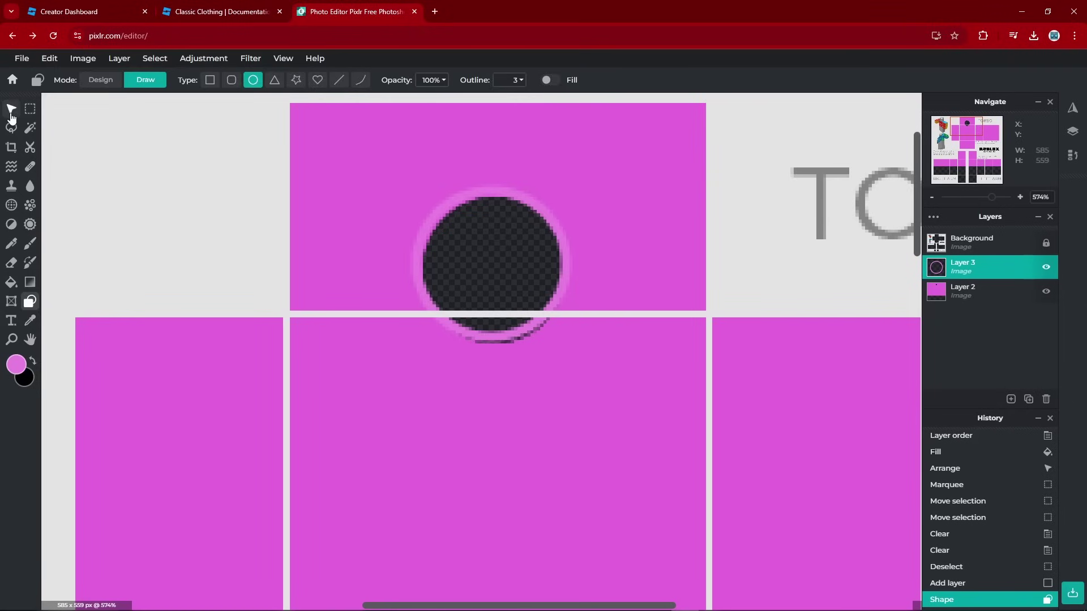
{"action": "key", "text": "v"}
{"action": "left_click", "coordinate": [528, 265]}
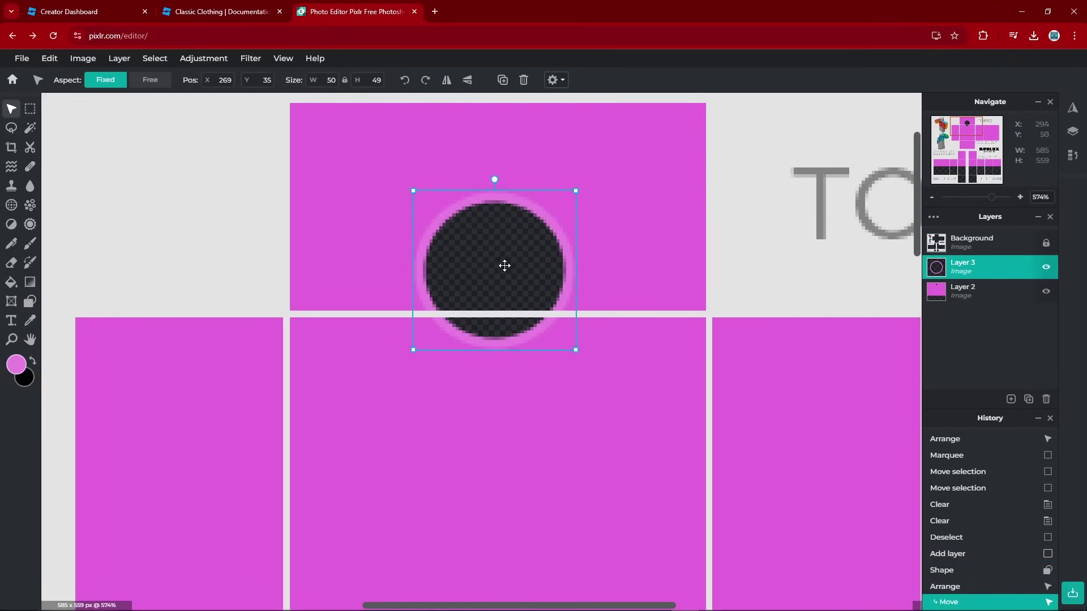
Draw a straight light pink line of width 3 along the lower edge of the pink sleeves, across both arms.
{"action": "left_click", "coordinate": [30, 108]}
{"action": "scroll", "coordinate": [479, 391], "scroll_direction": "down", "scroll_amount": 8}
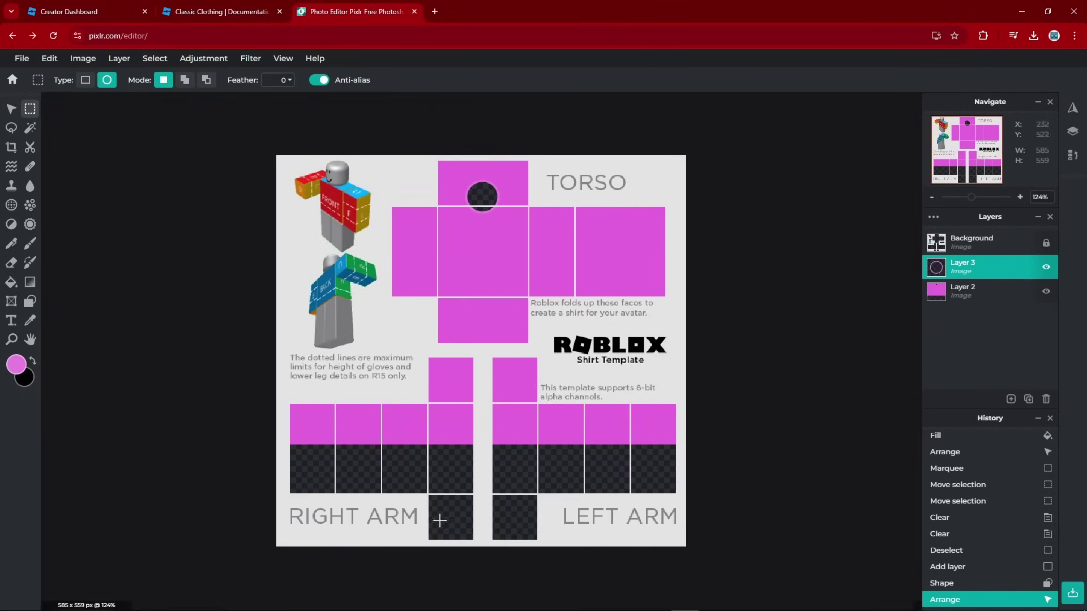
{"action": "scroll", "coordinate": [441, 518], "scroll_direction": "up", "scroll_amount": 1}
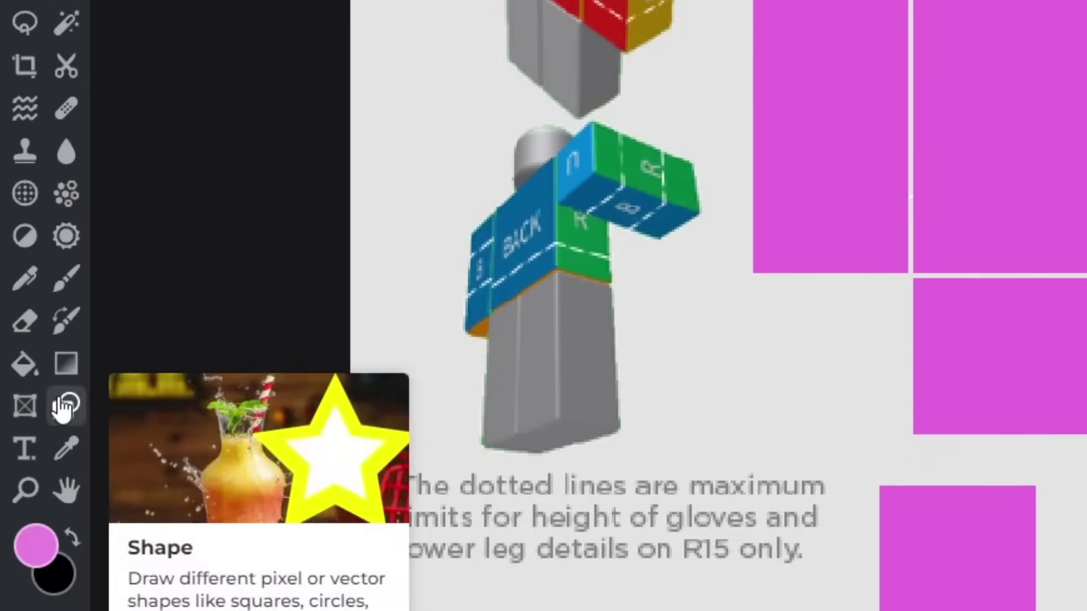
{"action": "left_click", "coordinate": [63, 405]}
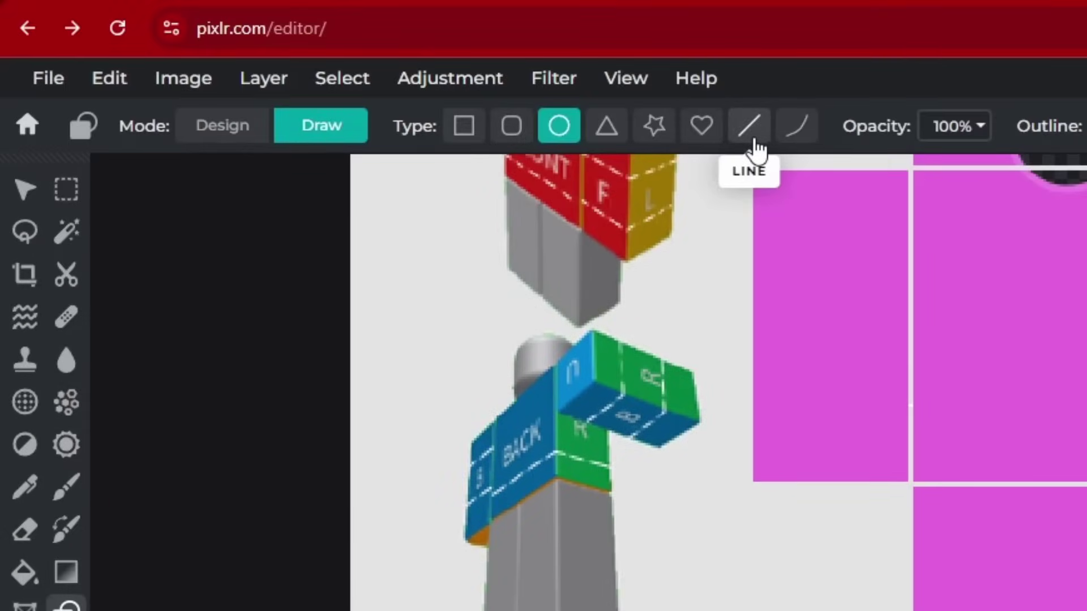
{"action": "left_click", "coordinate": [750, 126]}
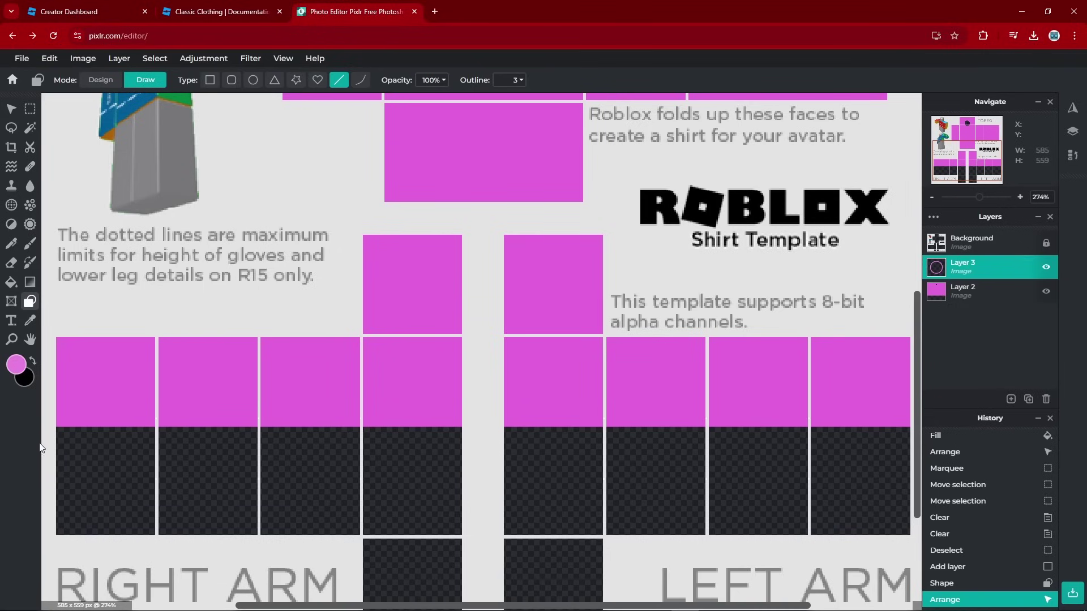
{"action": "left_click_drag", "start_coordinate": [66, 426], "coordinate": [909, 428]}
{"action": "scroll", "coordinate": [509, 448], "scroll_direction": "up", "scroll_amount": 6}
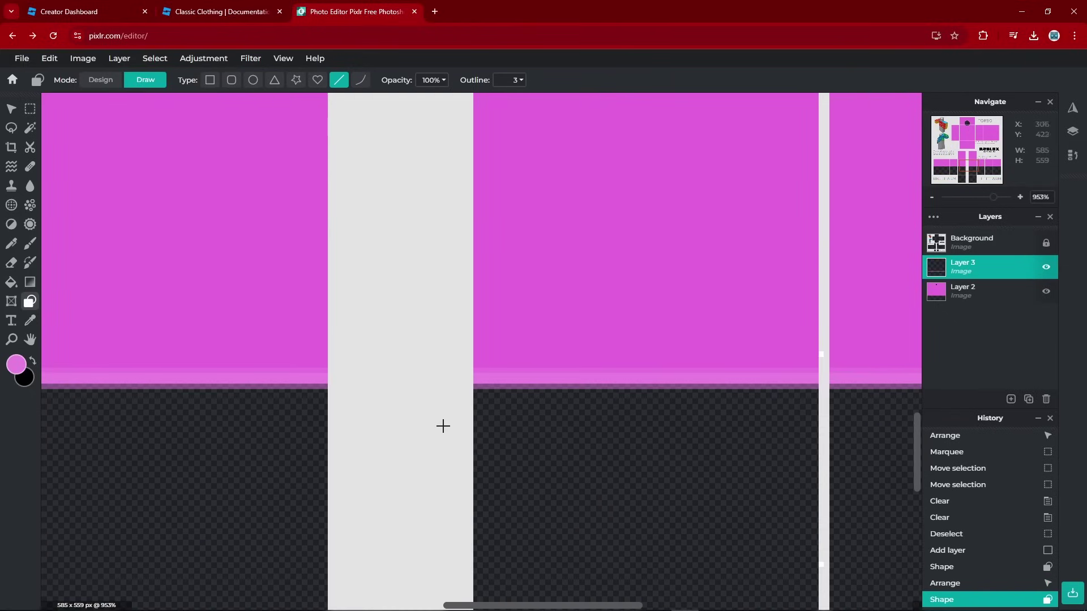
{"action": "scroll", "coordinate": [733, 392], "scroll_direction": "down", "scroll_amount": 9}
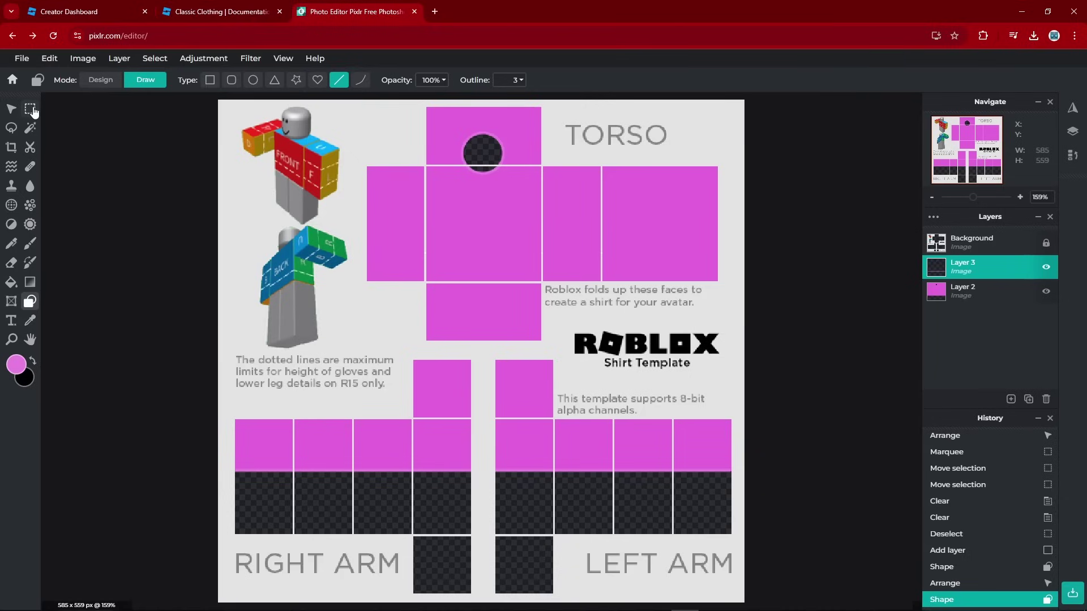
{"action": "left_click", "coordinate": [30, 109]}
{"action": "scroll", "coordinate": [262, 256], "scroll_direction": "down", "scroll_amount": 2}
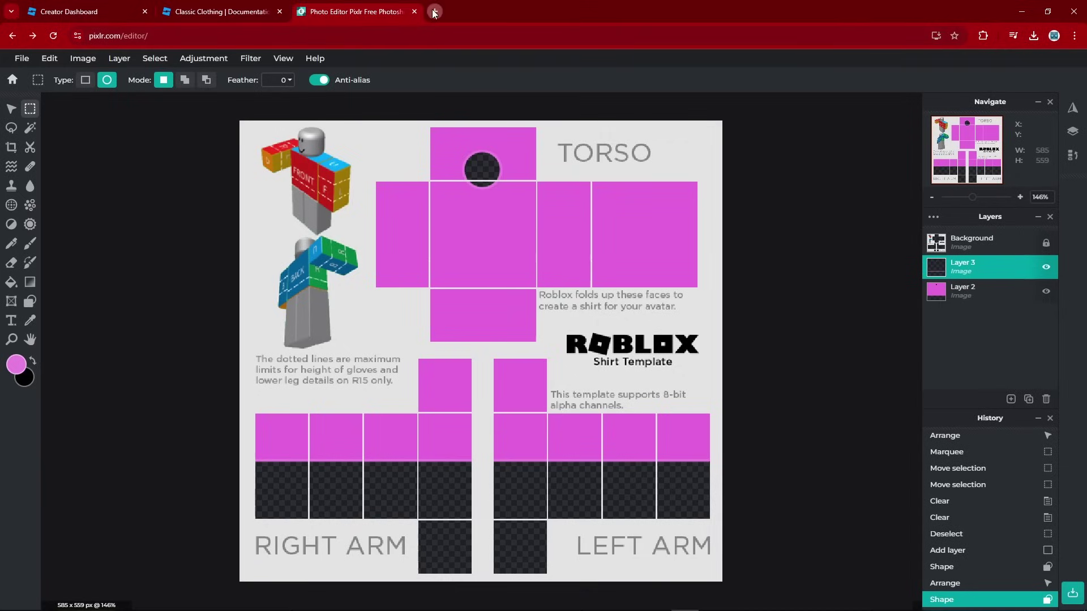
Search Google for "roblox shading template" in a new browser tab.
{"action": "left_click", "coordinate": [434, 12]}
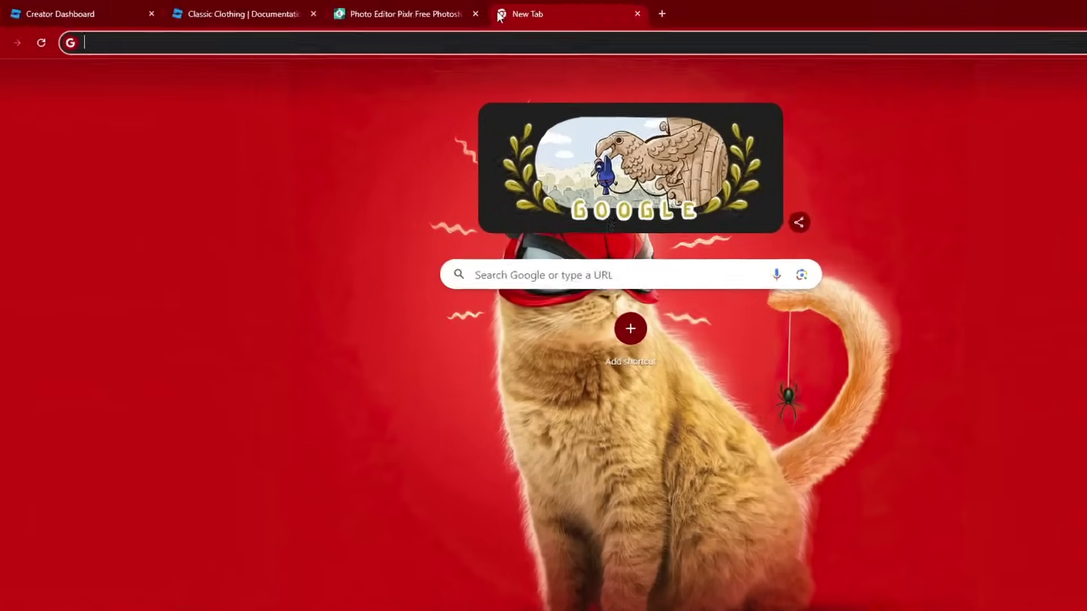
{"action": "type", "text": "roblox shadi"}
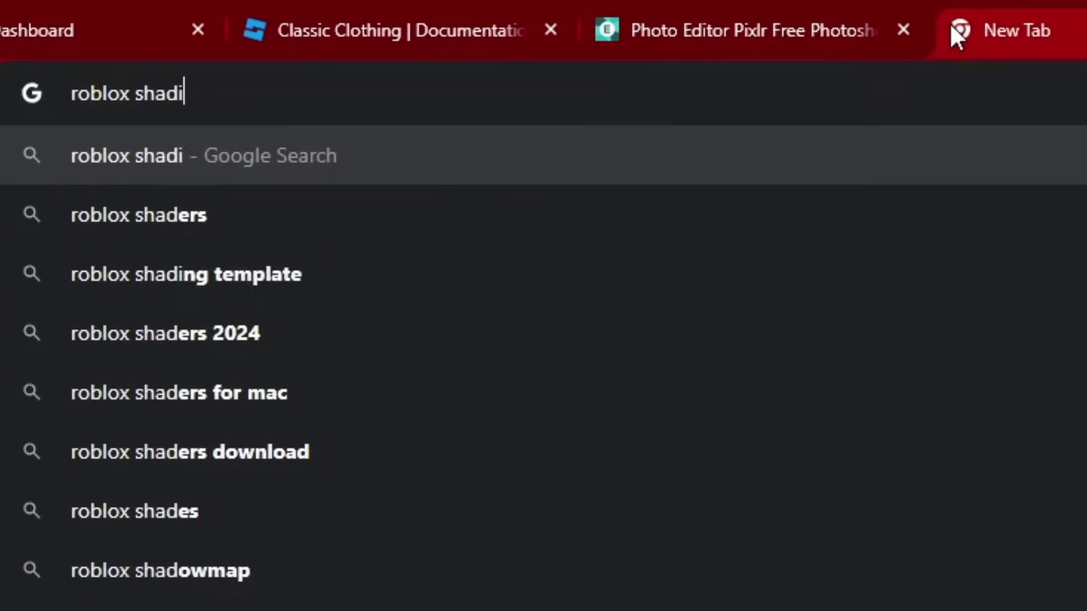
{"action": "type", "text": "ng template"}
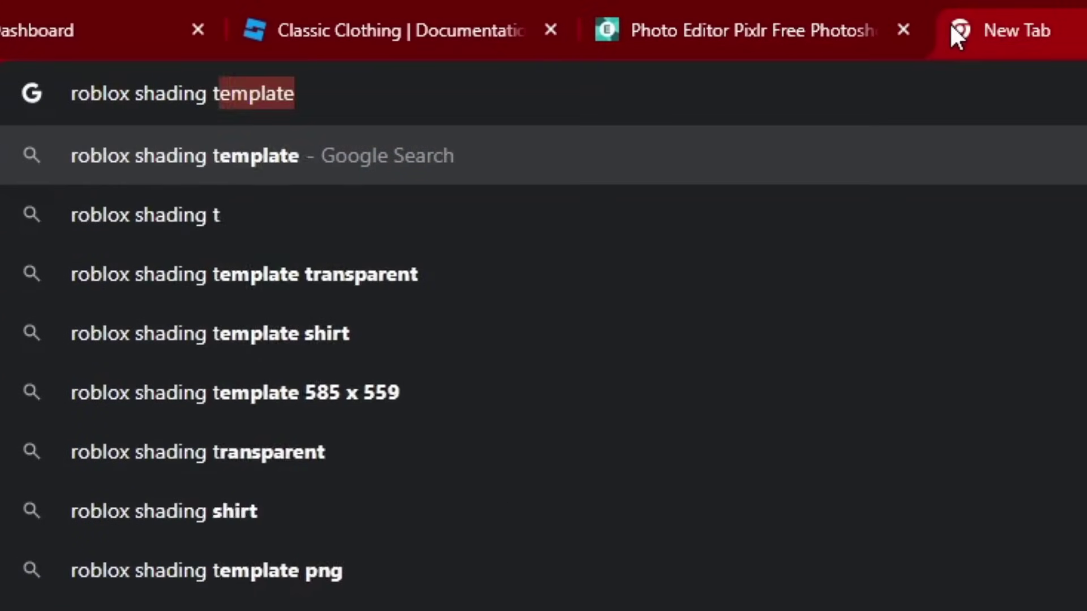
{"action": "key", "text": "Return"}
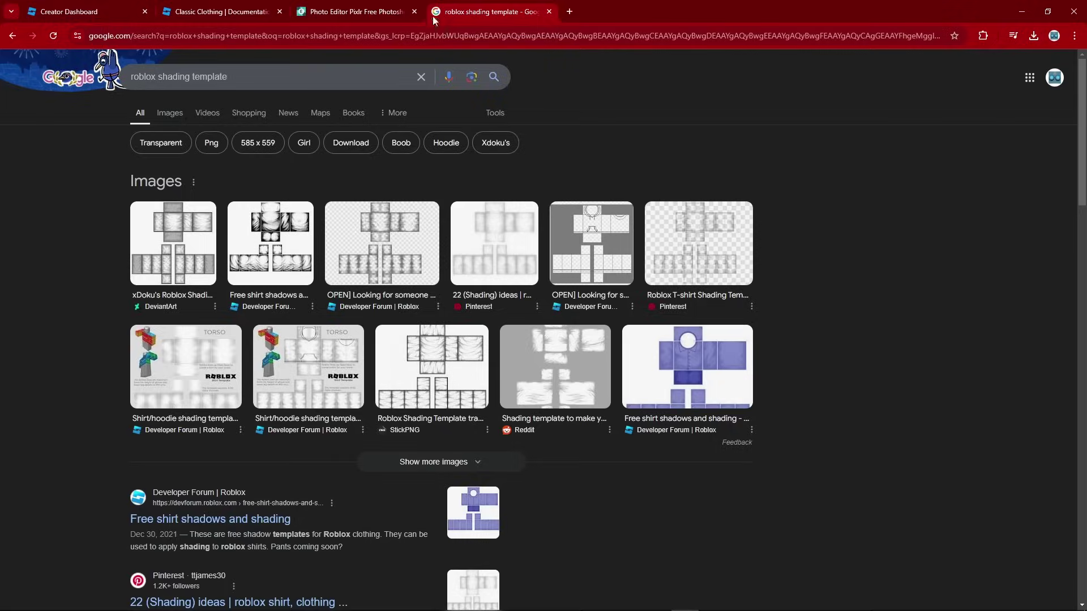
Switch to the image results and filter them by the Transparent colour option.
{"action": "left_click", "coordinate": [170, 113]}
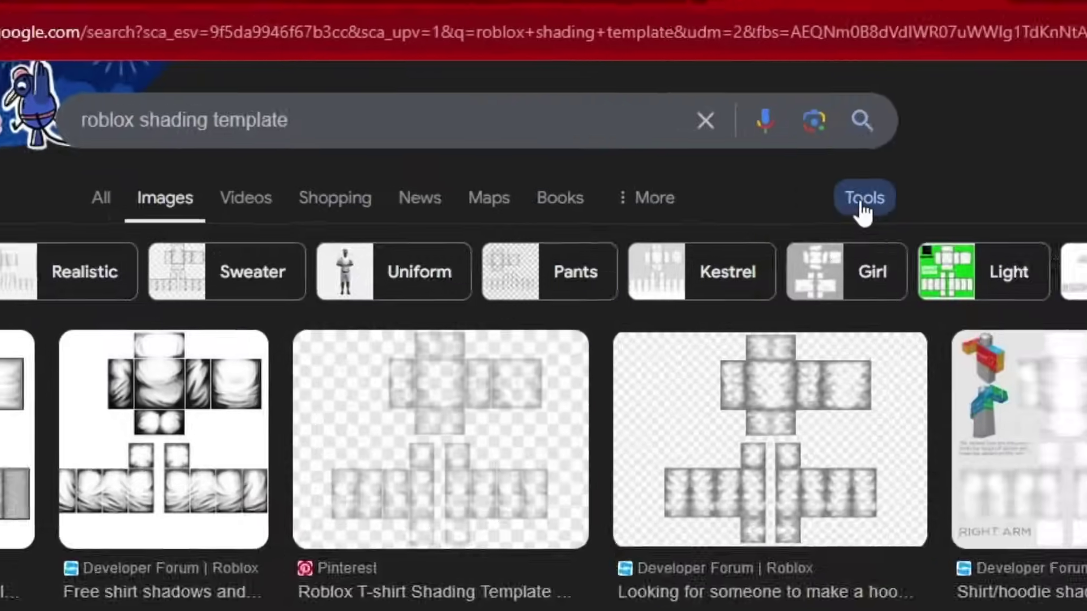
{"action": "left_click", "coordinate": [495, 113]}
{"action": "left_click", "coordinate": [190, 184]}
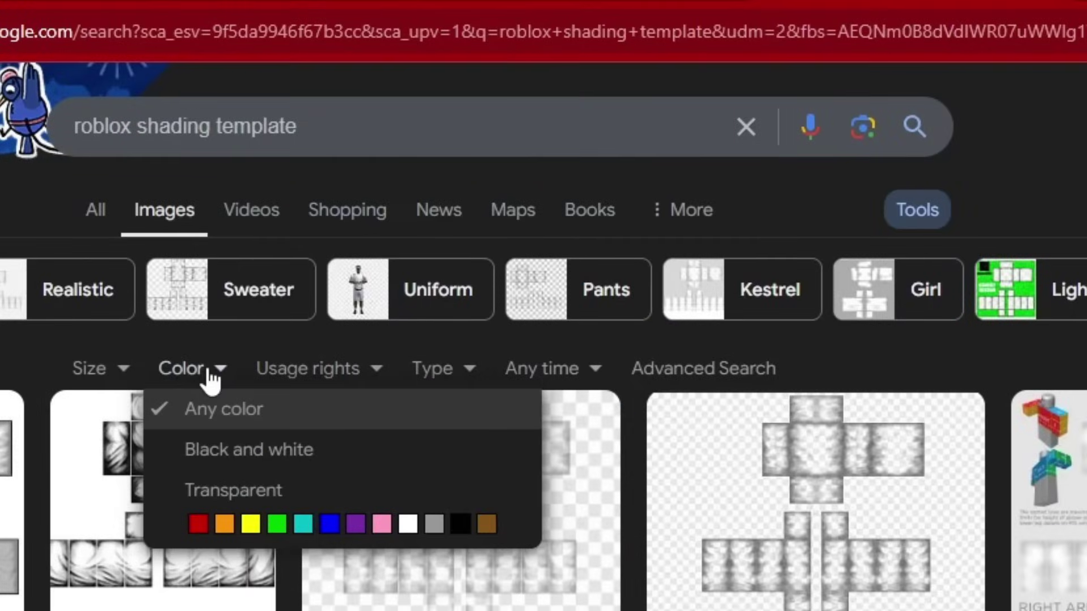
{"action": "left_click", "coordinate": [281, 491]}
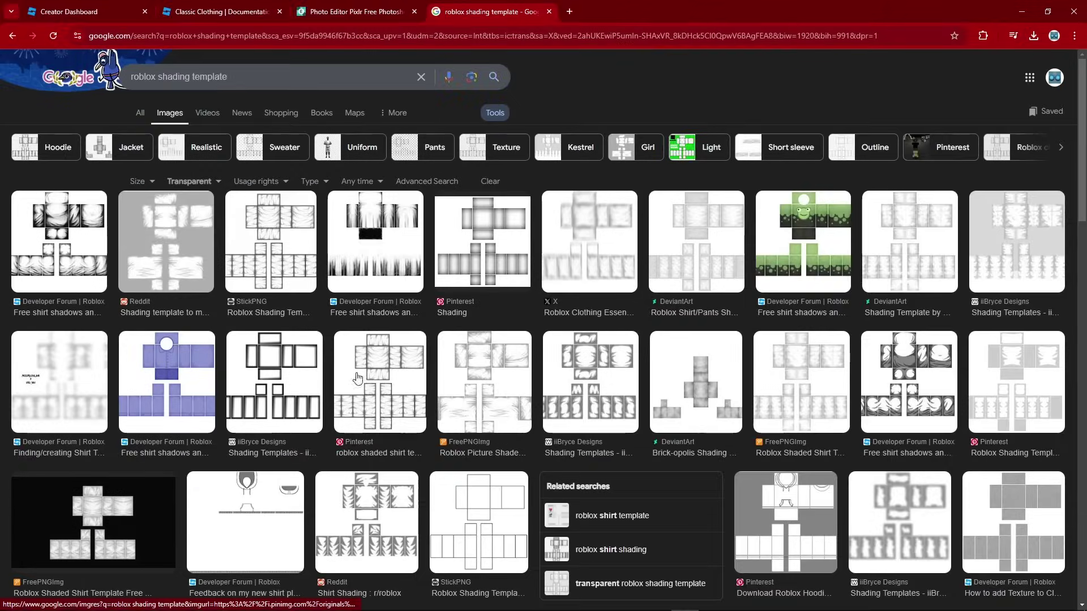
Browse the transparent shading templates and copy the 585 × 558 Shading Template image from DeviantArt.
{"action": "left_click", "coordinate": [359, 378]}
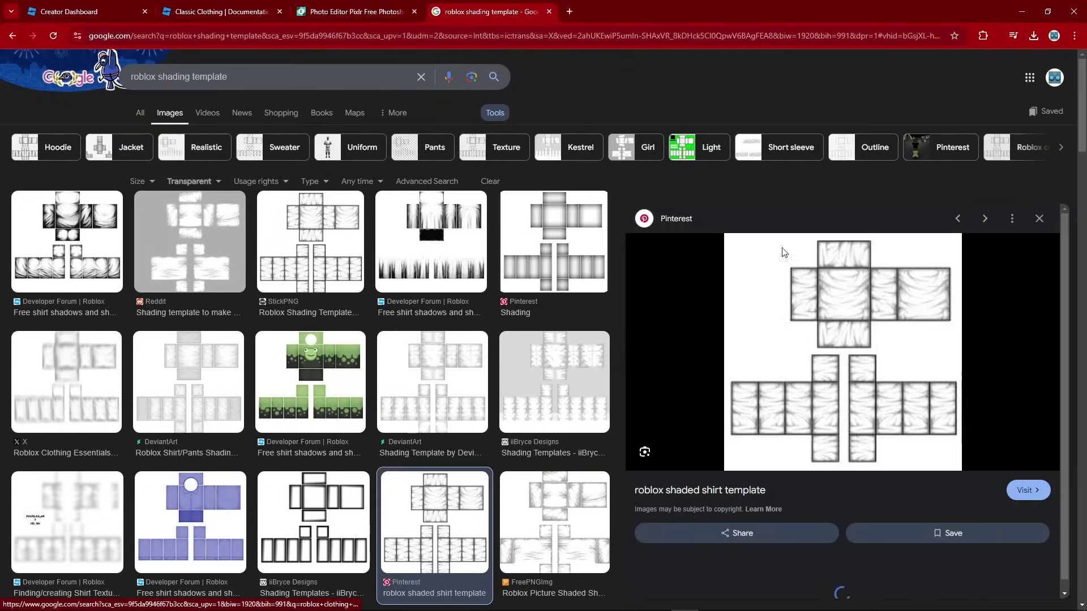
{"action": "key", "text": "Escape"}
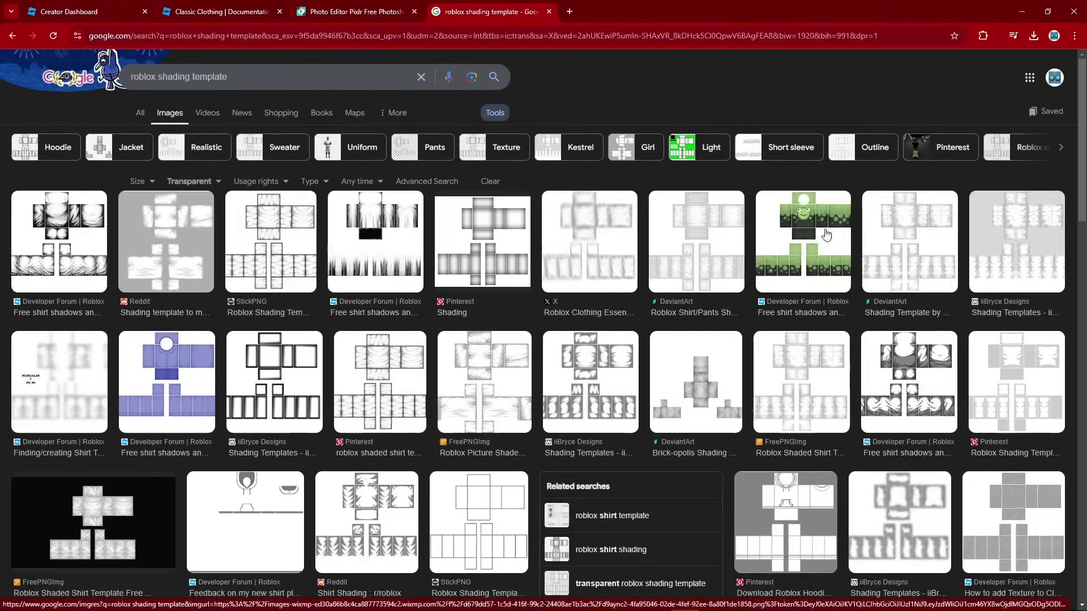
{"action": "scroll", "coordinate": [538, 334], "scroll_direction": "down", "scroll_amount": 12}
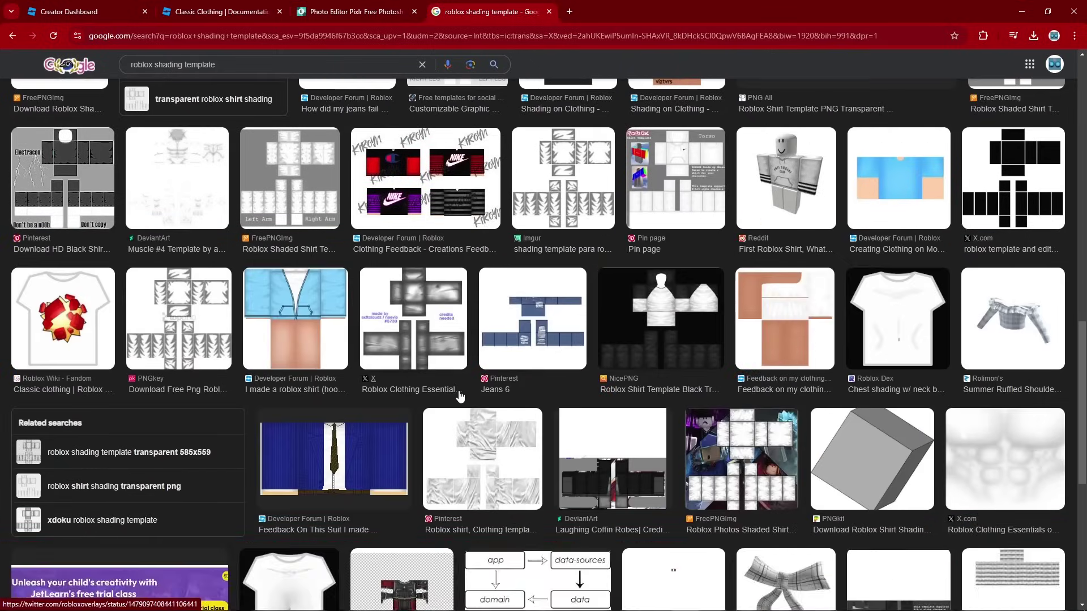
{"action": "scroll", "coordinate": [757, 380], "scroll_direction": "up", "scroll_amount": 15}
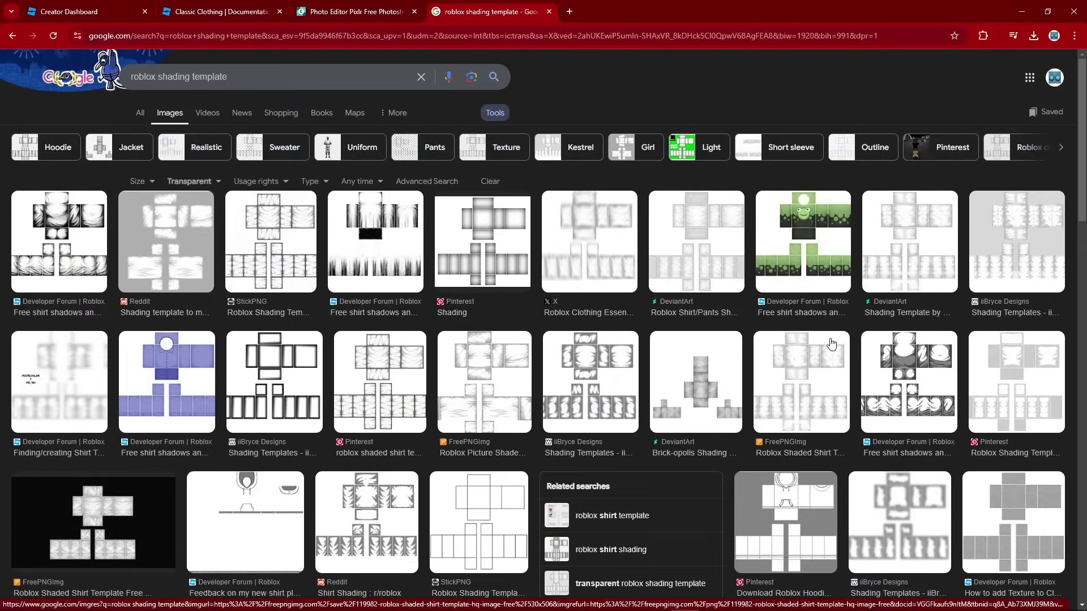
{"action": "left_click", "coordinate": [889, 279]}
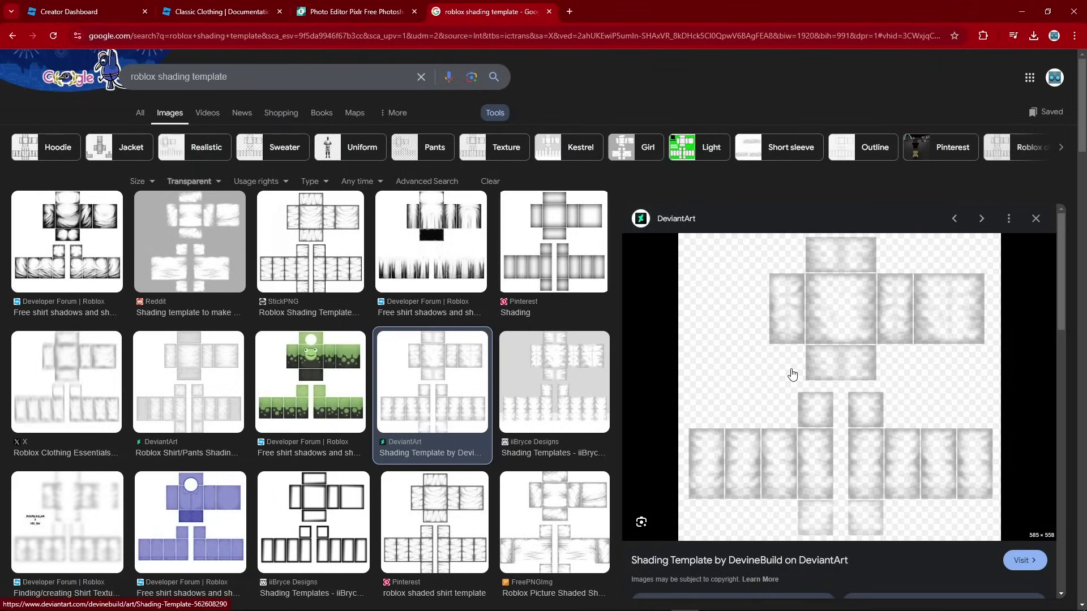
{"action": "right_click", "coordinate": [772, 351]}
{"action": "left_click", "coordinate": [833, 254]}
Switch back to Pixlr, paste the copied shading image above Layer 3, and inspect the shading on the sleeves.
{"action": "left_click", "coordinate": [373, 8]}
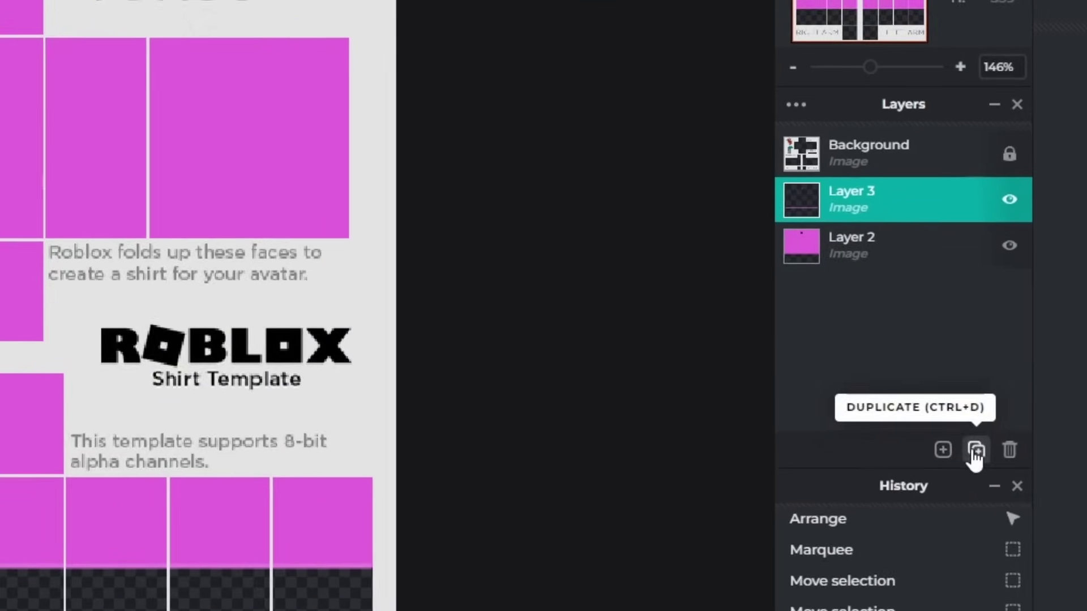
{"action": "left_click", "coordinate": [1011, 399]}
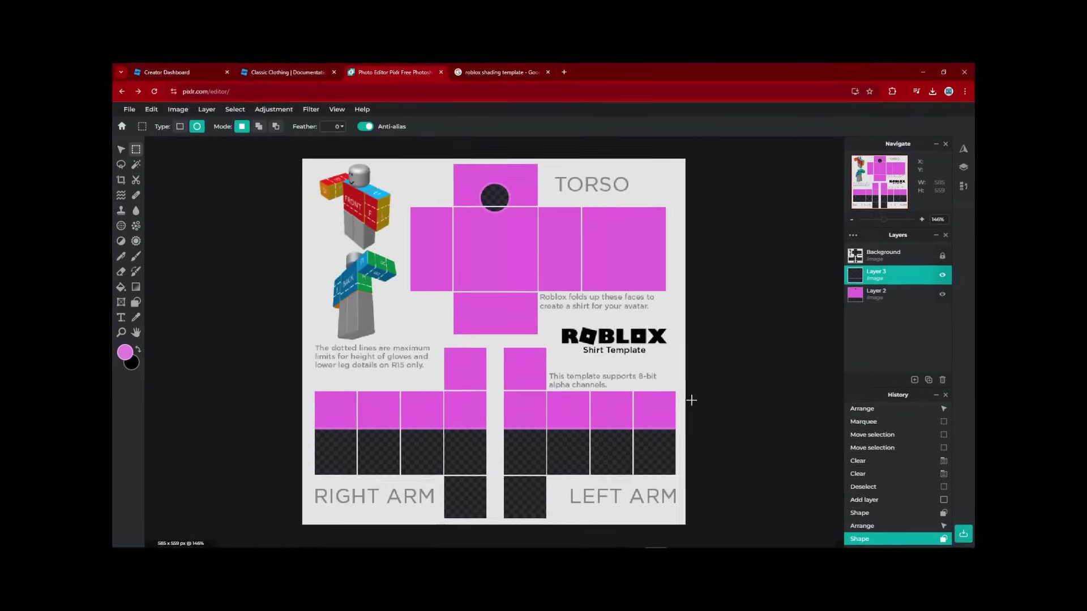
{"action": "key", "text": "ctrl+v"}
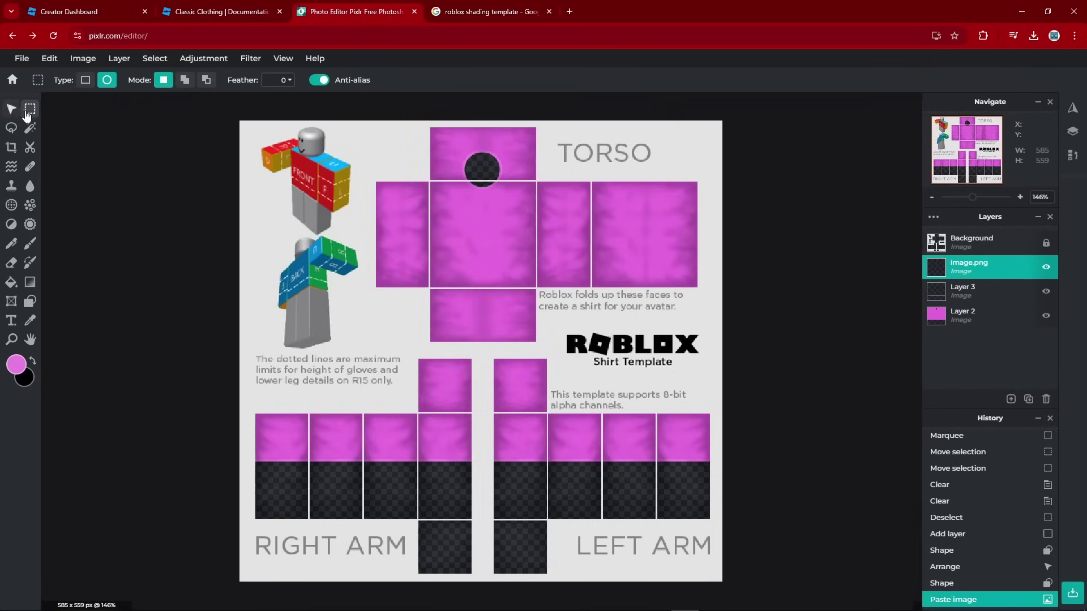
{"action": "scroll", "coordinate": [650, 517], "scroll_direction": "down", "scroll_amount": 3}
{"action": "scroll", "coordinate": [517, 556], "scroll_direction": "up", "scroll_amount": 4}
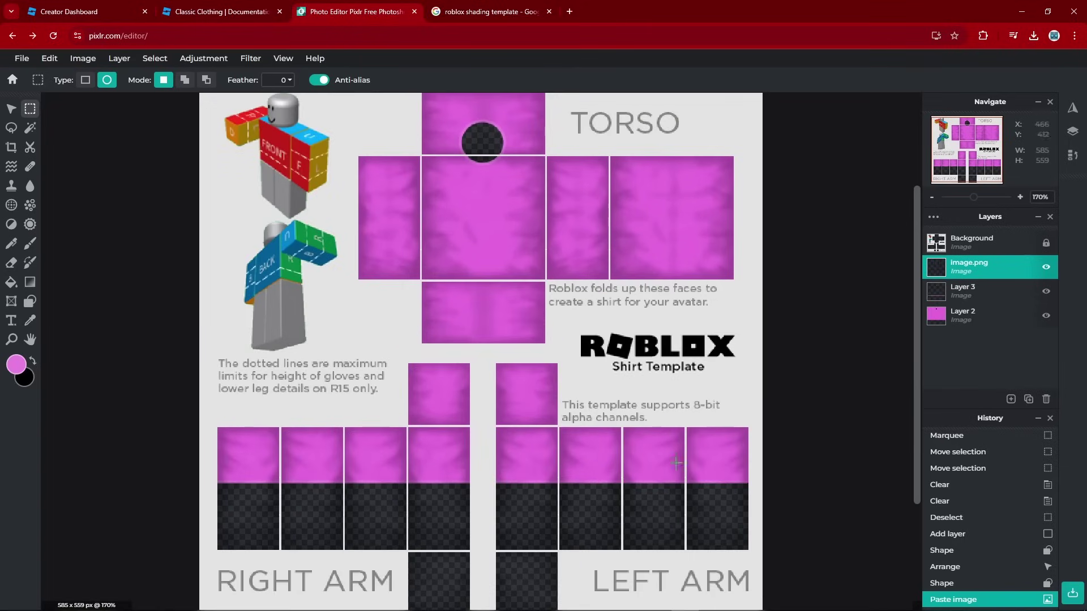
{"action": "scroll", "coordinate": [461, 538], "scroll_direction": "up", "scroll_amount": 5}
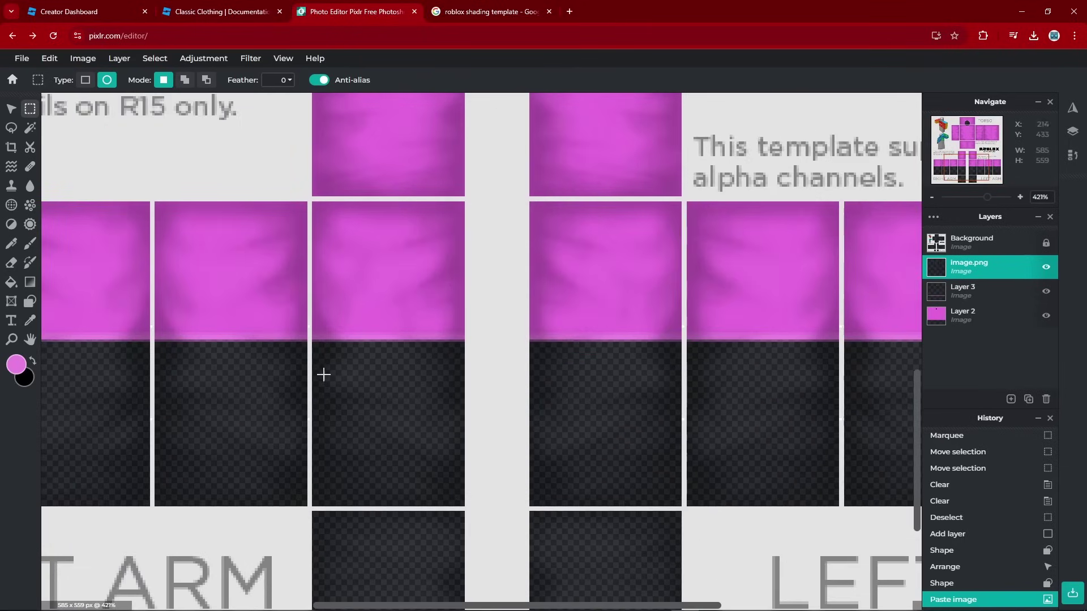
Select the lower sleeve and hand areas of both arms with a rectangular marquee, delete the shading there, and deselect.
{"action": "scroll", "coordinate": [428, 425], "scroll_direction": "down", "scroll_amount": 4}
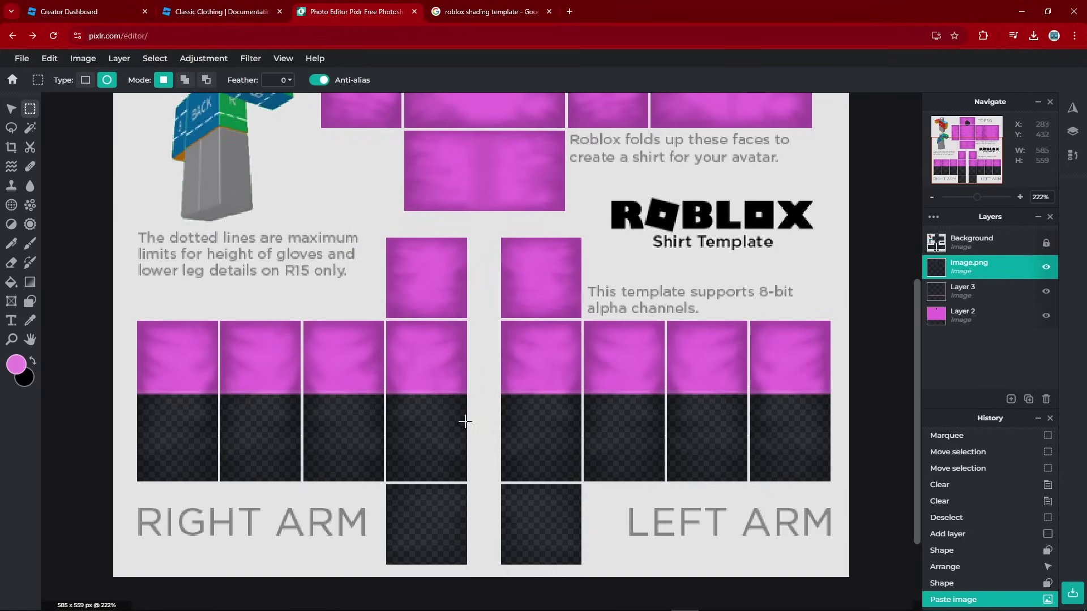
{"action": "scroll", "coordinate": [529, 514], "scroll_direction": "up", "scroll_amount": 1}
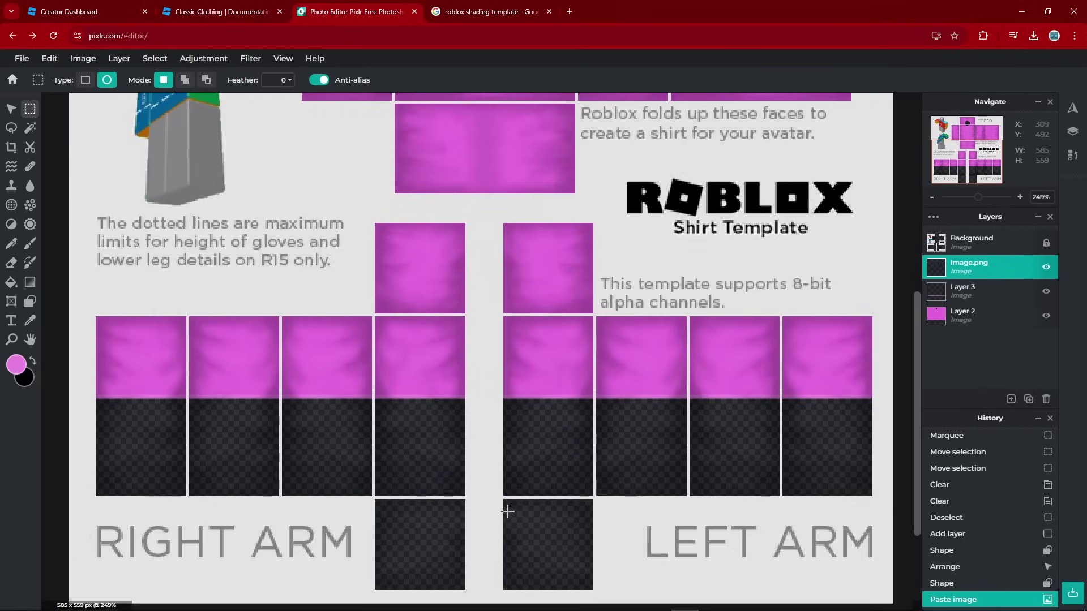
{"action": "scroll", "coordinate": [877, 343], "scroll_direction": "down", "scroll_amount": 1}
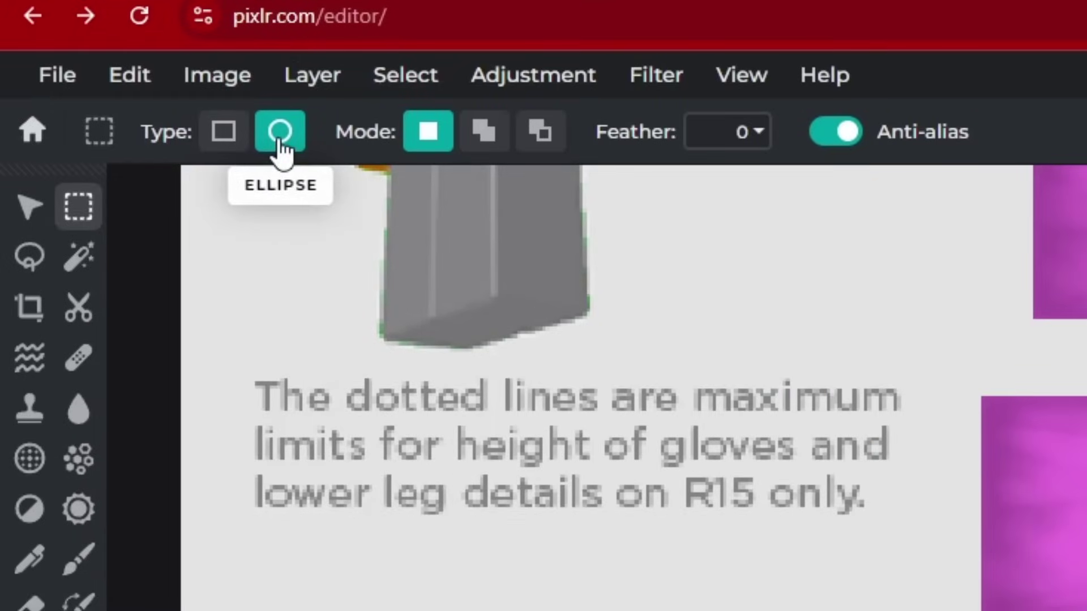
{"action": "left_click", "coordinate": [223, 131]}
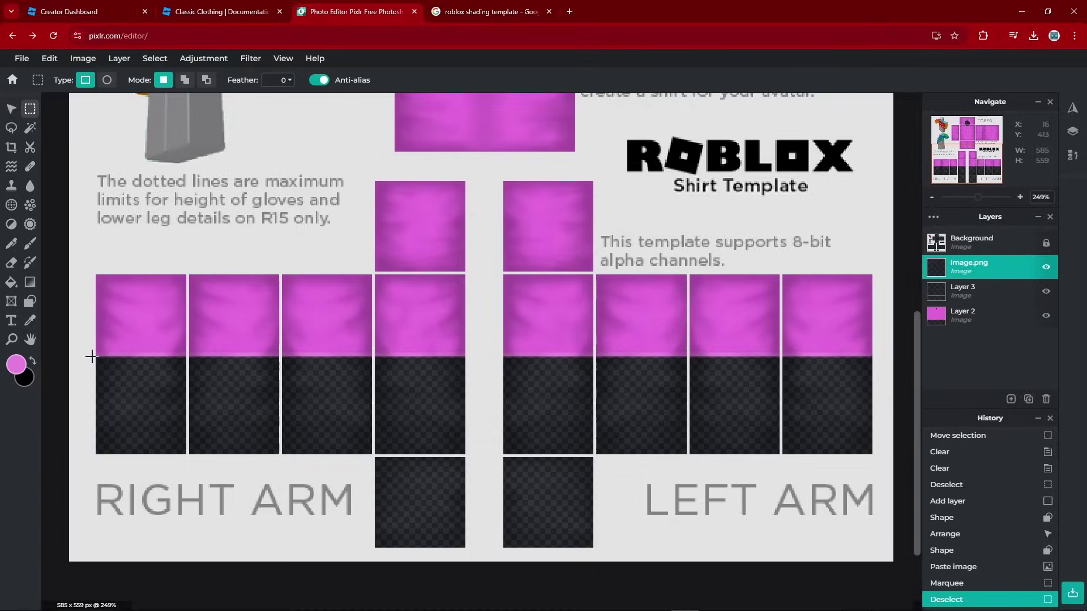
{"action": "left_click_drag", "start_coordinate": [91, 356], "coordinate": [845, 559]}
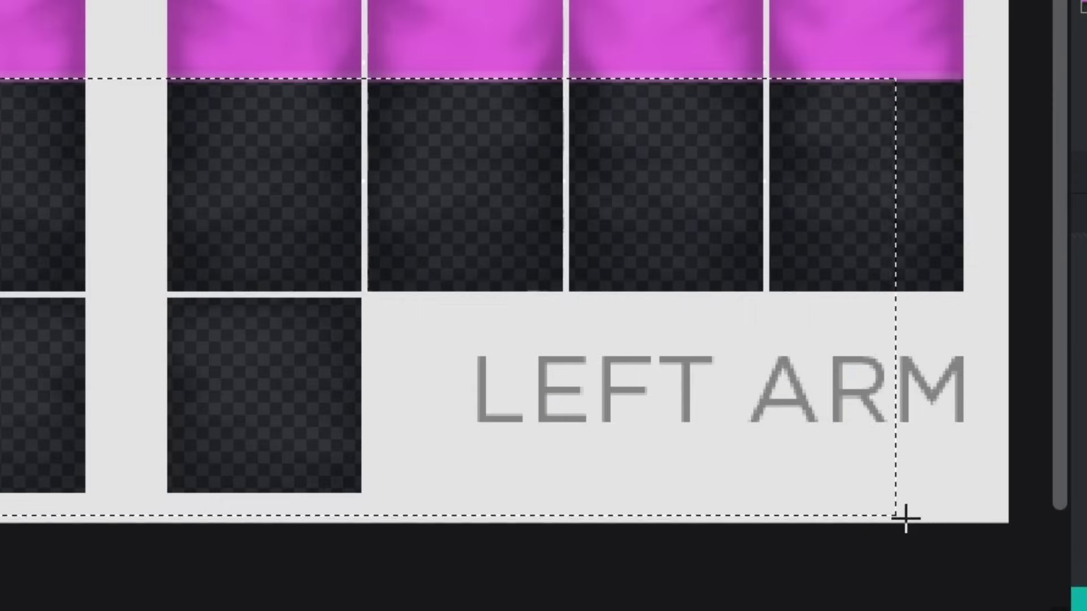
{"action": "left_click_drag", "start_coordinate": [905, 518], "coordinate": [989, 518]}
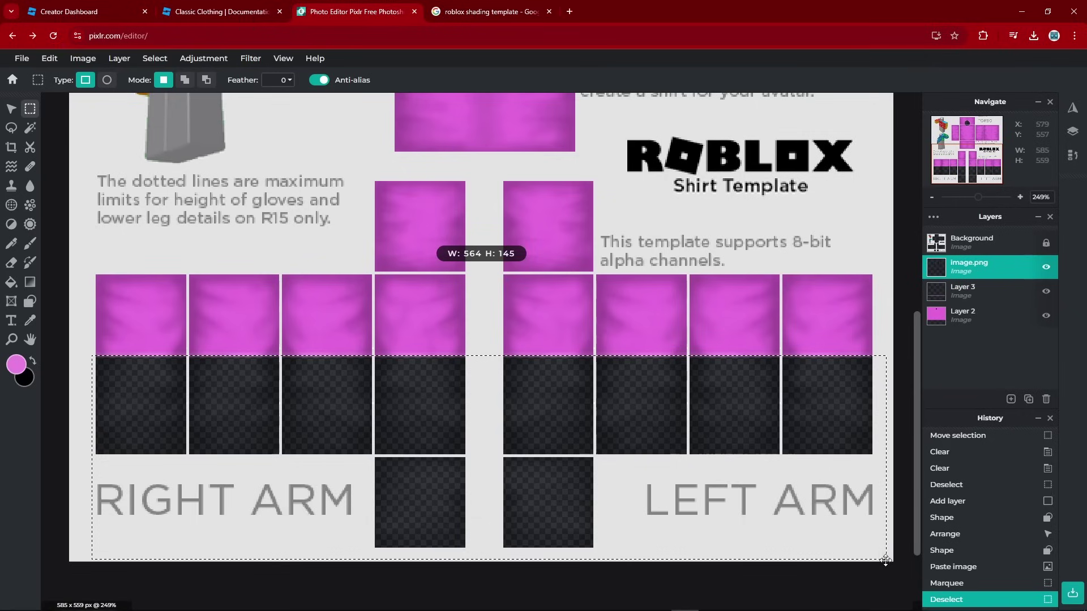
{"action": "left_click_drag", "start_coordinate": [886, 561], "coordinate": [886, 561]}
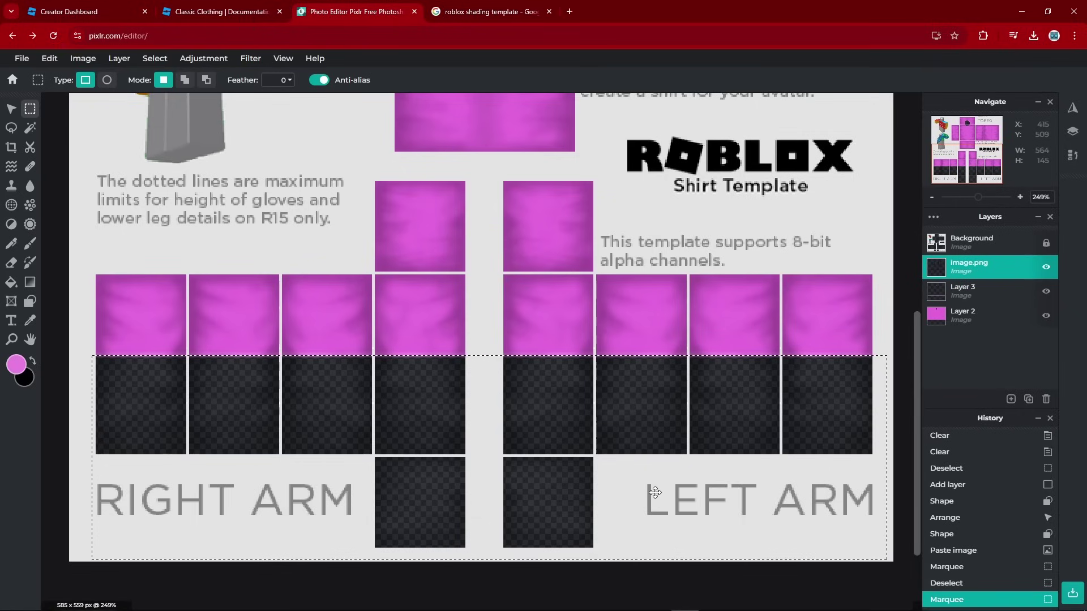
{"action": "key", "text": "Delete"}
{"action": "key", "text": "ctrl+d"}
{"action": "scroll", "coordinate": [654, 493], "scroll_direction": "down", "scroll_amount": 3}
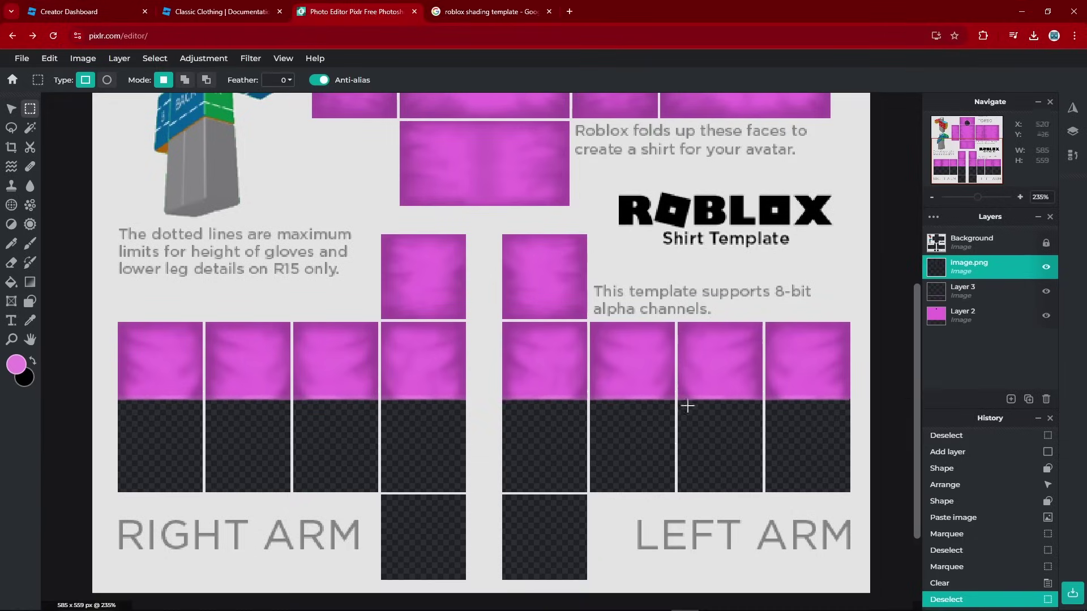
Delete the shading inside the circular neck hole on the torso using an elliptical marquee selection.
{"action": "key", "text": "ctrl+0"}
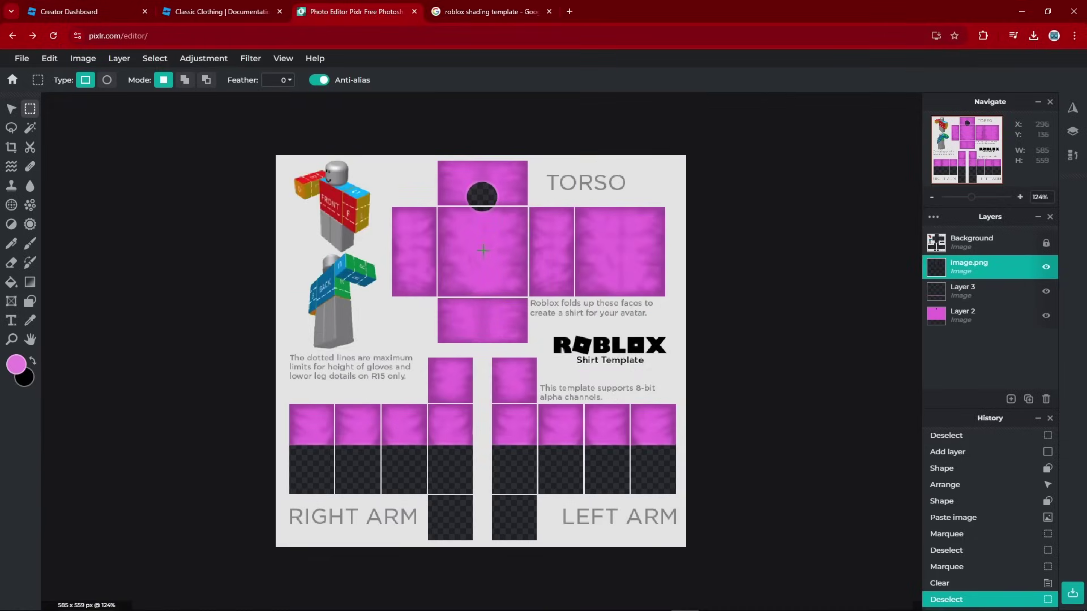
{"action": "scroll", "coordinate": [481, 249], "scroll_direction": "up", "scroll_amount": 6}
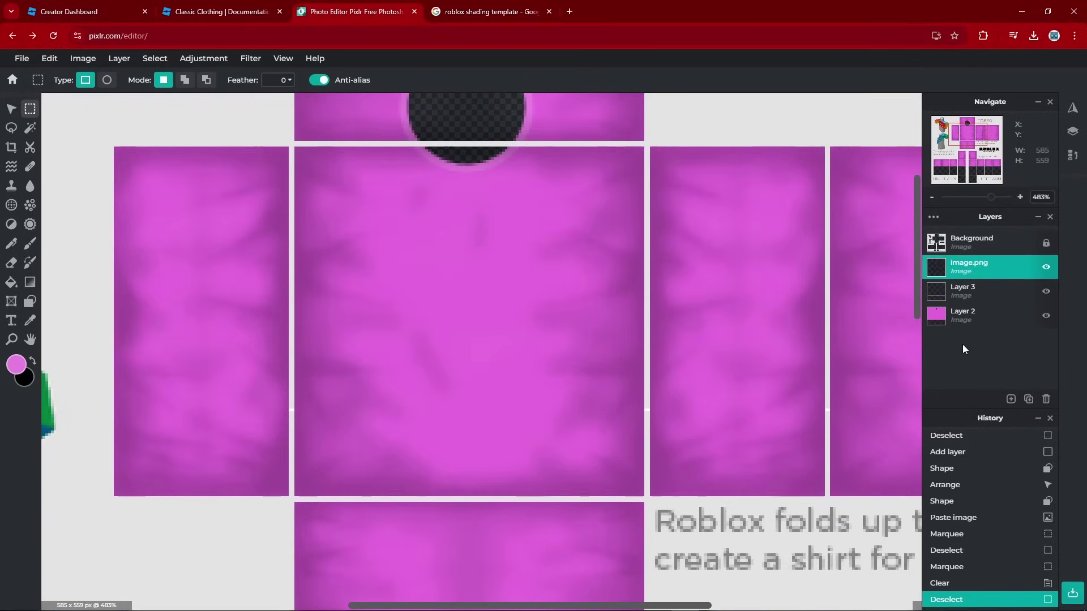
{"action": "left_click_drag", "start_coordinate": [918, 303], "coordinate": [920, 249]}
{"action": "scroll", "coordinate": [458, 284], "scroll_direction": "up", "scroll_amount": 2}
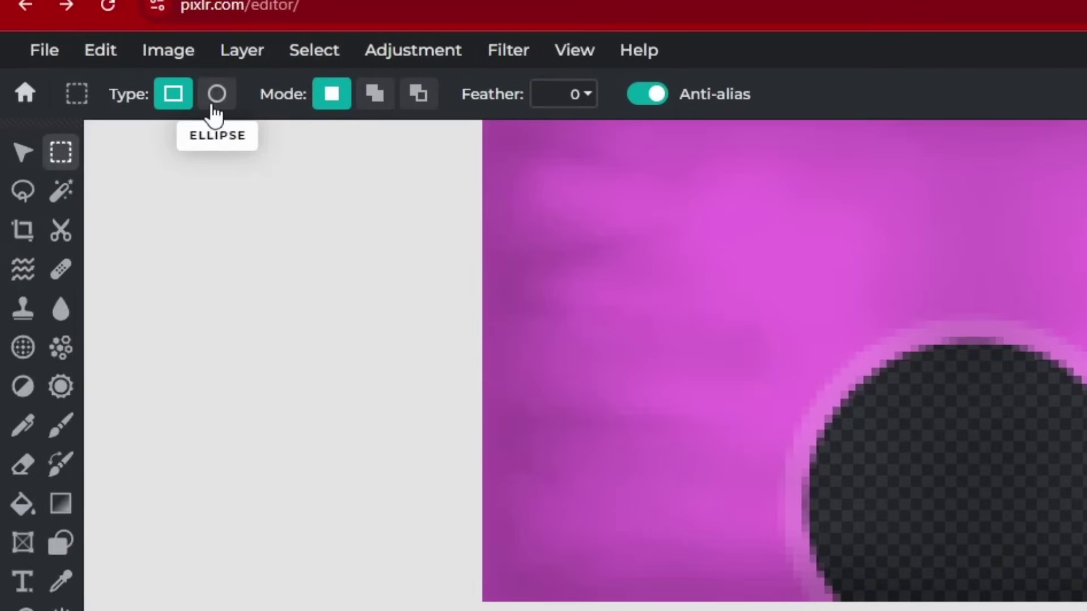
{"action": "left_click", "coordinate": [215, 109]}
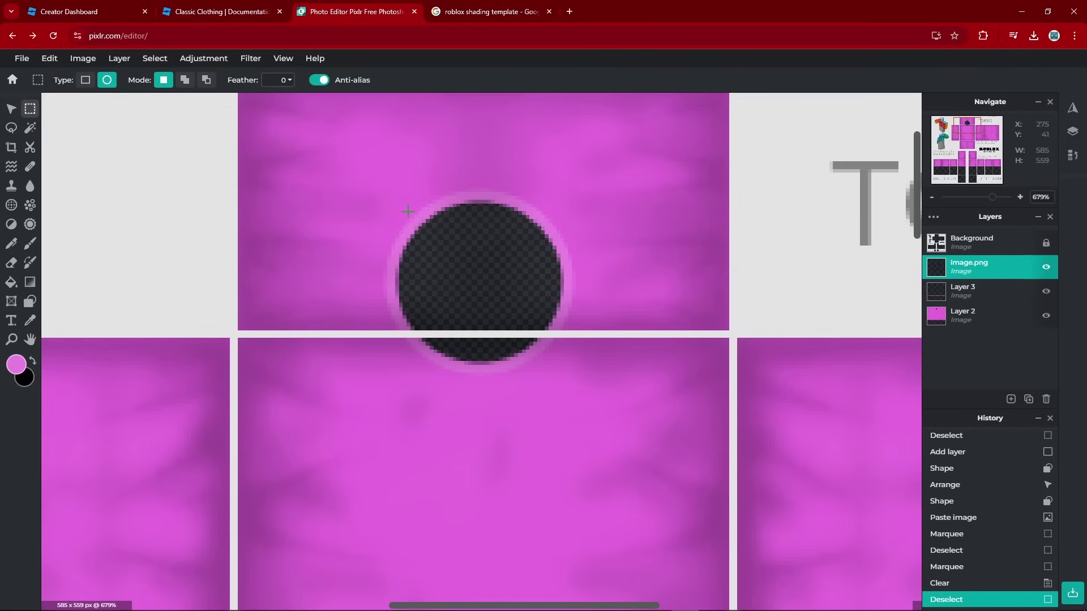
{"action": "left_click_drag", "start_coordinate": [821, 361], "coordinate": [1086, 610]}
{"action": "left_click_drag", "start_coordinate": [594, 390], "coordinate": [568, 377]}
{"action": "mouse_move", "coordinate": [525, 335]}
{"action": "left_mouse_down"}
{"action": "mouse_move", "coordinate": [518, 327]}
{"action": "mouse_move", "coordinate": [541, 334]}
{"action": "left_mouse_up"}
{"action": "key", "text": "Delete"}
{"action": "key", "text": "Delete"}
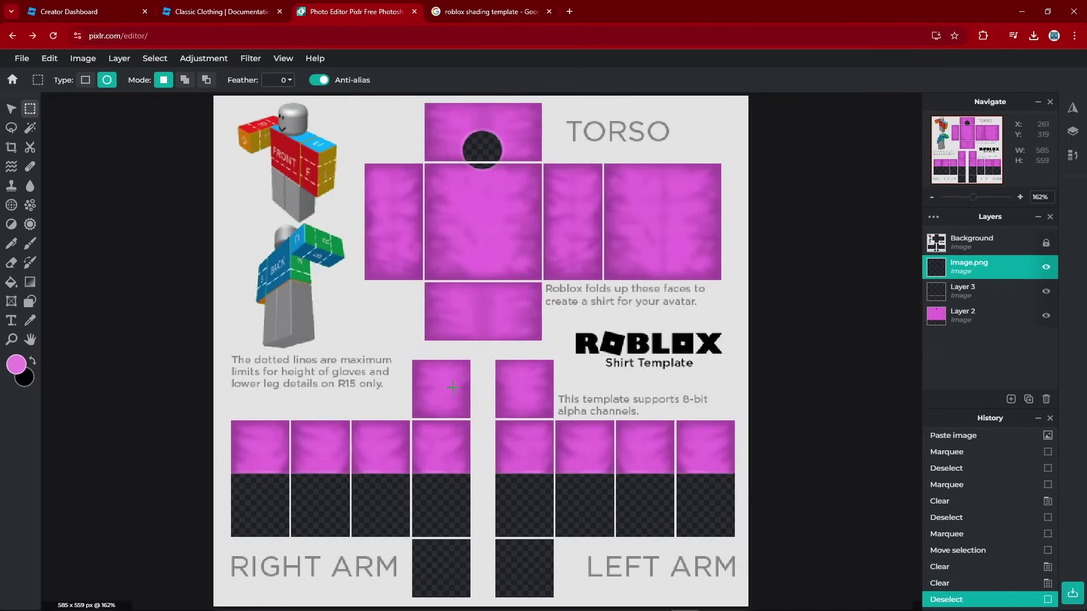
Paste the blue glasses logo as a new layer, scale it to about 62 × 61 px, and centre it on the torso front.
{"action": "scroll", "coordinate": [489, 292], "scroll_direction": "up", "scroll_amount": 1}
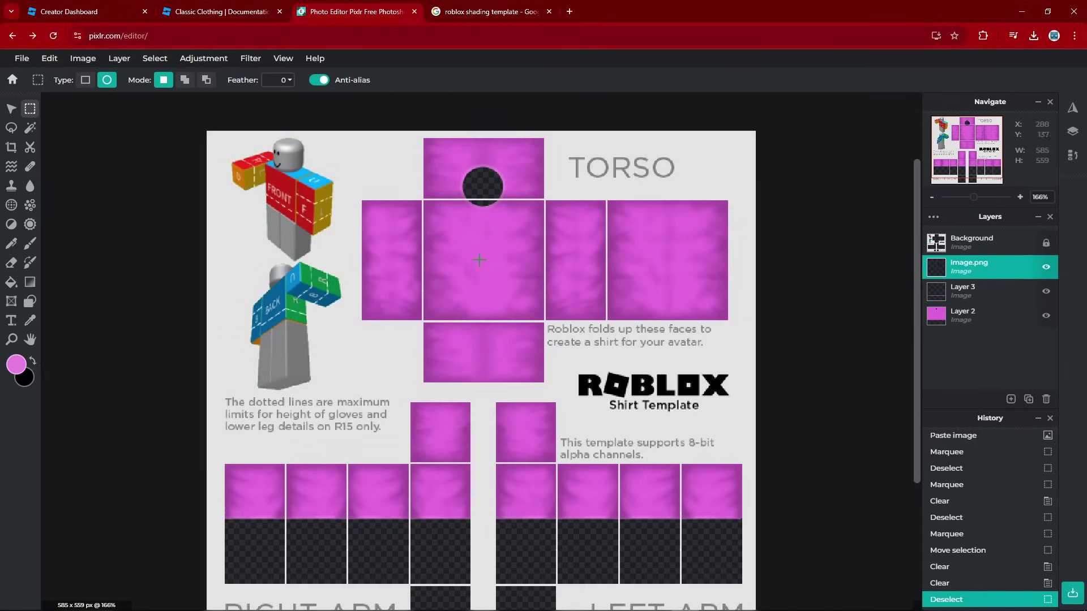
{"action": "scroll", "coordinate": [480, 257], "scroll_direction": "up", "scroll_amount": 3}
{"action": "left_click_drag", "start_coordinate": [919, 273], "coordinate": [918, 214]}
{"action": "scroll", "coordinate": [493, 365], "scroll_direction": "up", "scroll_amount": 3}
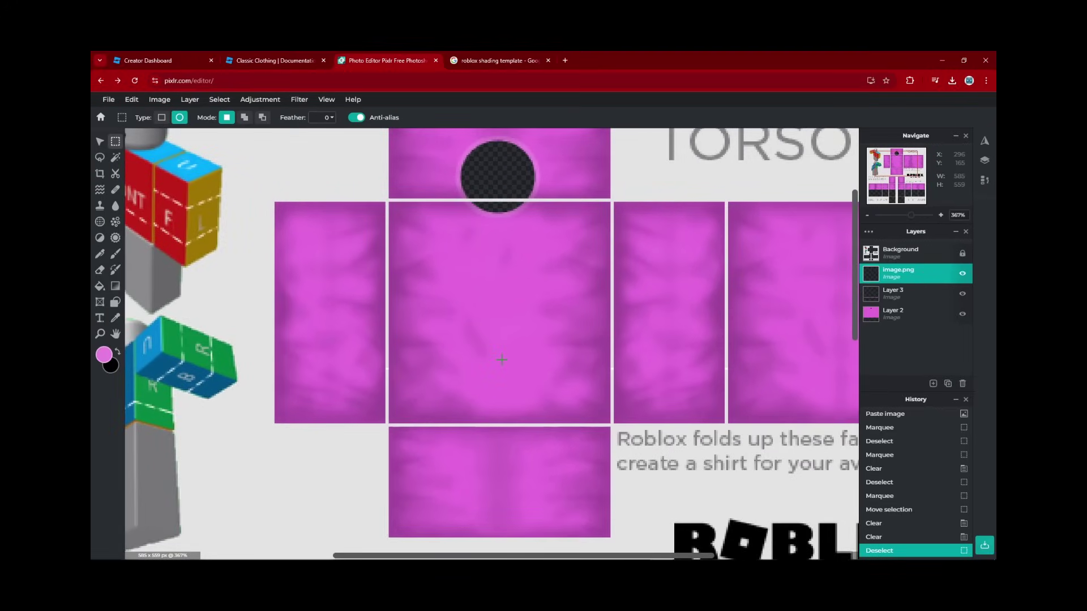
{"action": "key", "text": "ctrl+v"}
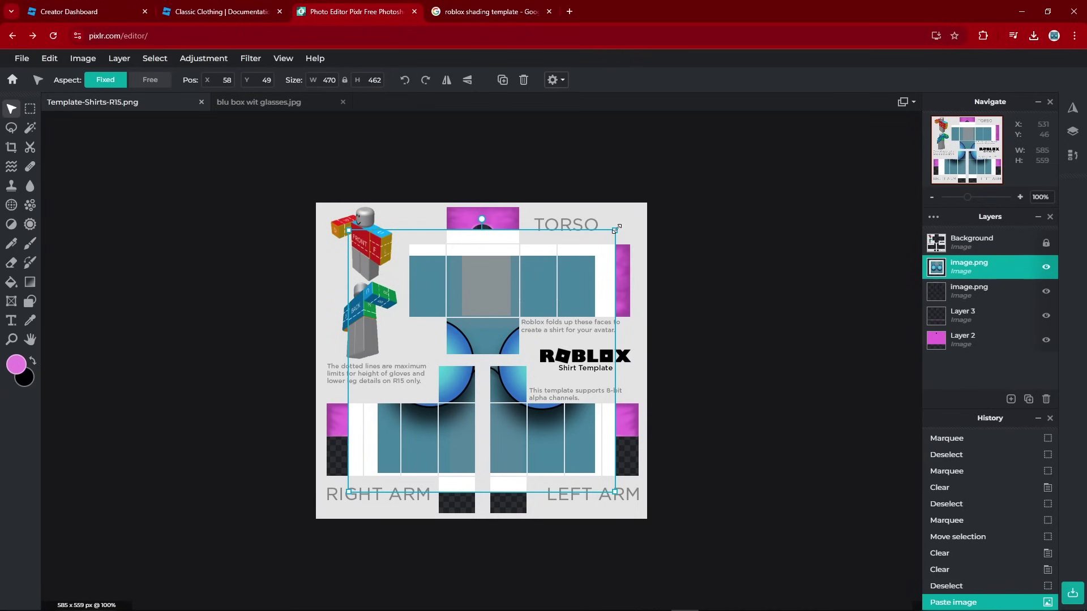
{"action": "left_click_drag", "start_coordinate": [618, 227], "coordinate": [485, 277]}
{"action": "scroll", "coordinate": [484, 194], "scroll_direction": "up", "scroll_amount": 10}
{"action": "left_click_drag", "start_coordinate": [594, 175], "coordinate": [481, 286]}
{"action": "left_click_drag", "start_coordinate": [449, 326], "coordinate": [498, 258]}
{"action": "left_click", "coordinate": [498, 258]}
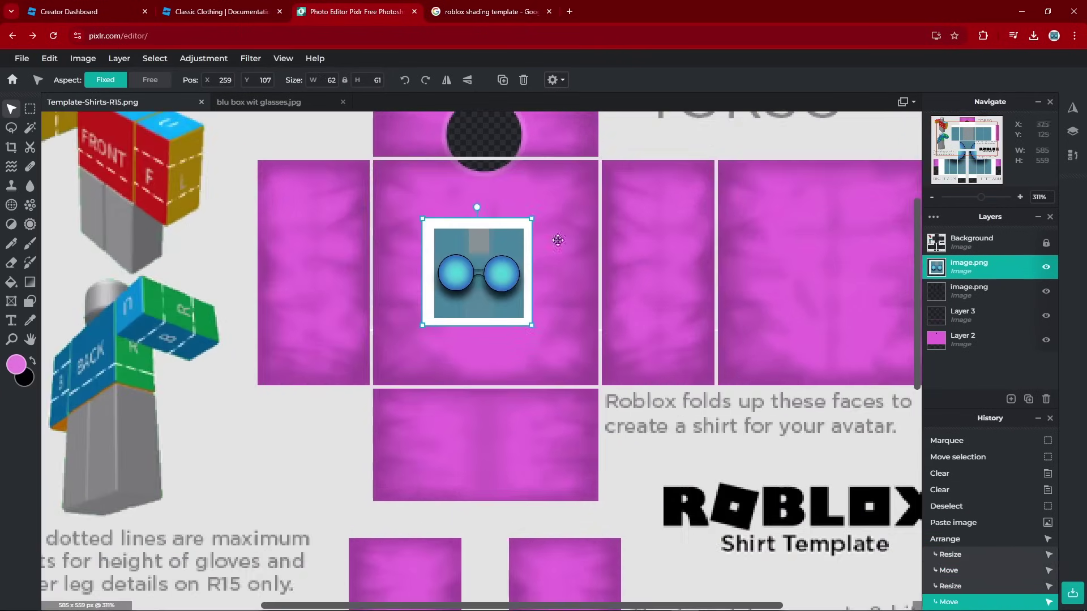
Remove the logo's white border with a Wand selection at tolerance 54, and deselect.
{"action": "scroll", "coordinate": [476, 170], "scroll_direction": "up", "scroll_amount": 1}
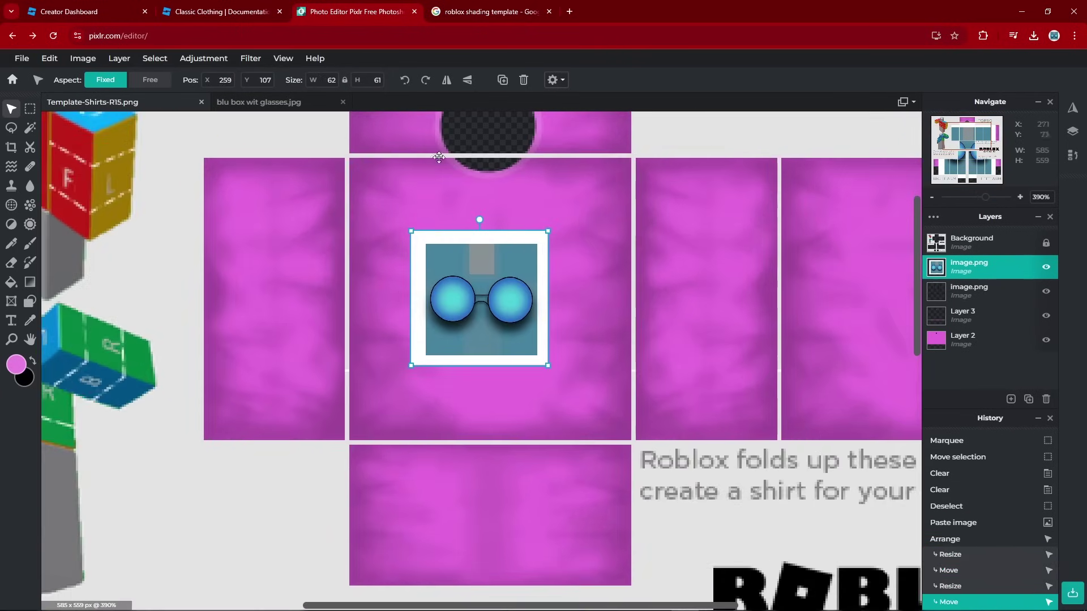
{"action": "left_click", "coordinate": [30, 109]}
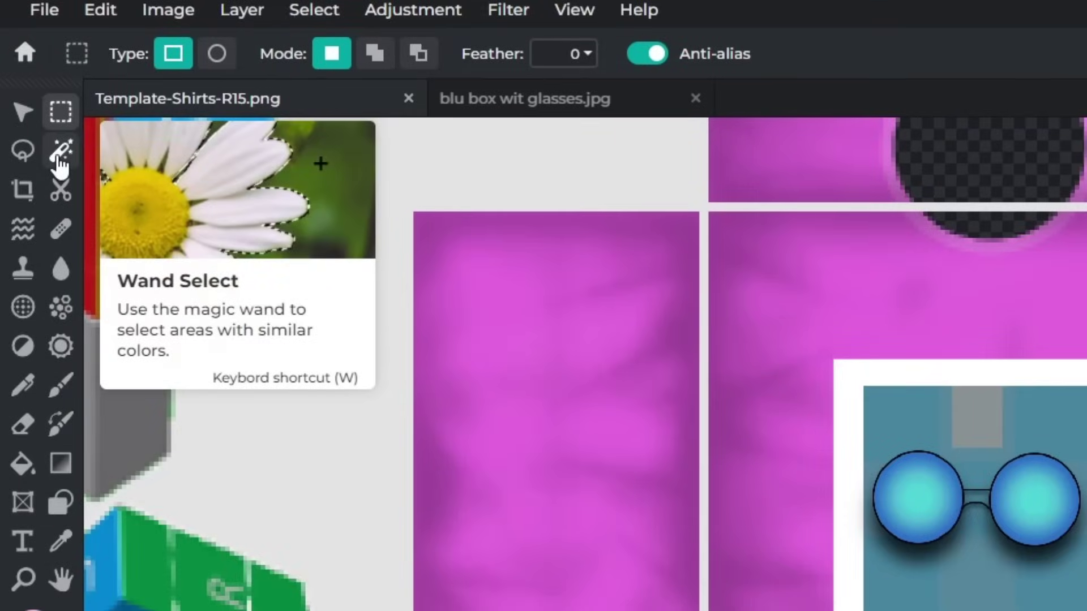
{"action": "left_click", "coordinate": [60, 153]}
{"action": "left_click", "coordinate": [451, 54]}
{"action": "left_click_drag", "start_coordinate": [271, 101], "coordinate": [289, 117]}
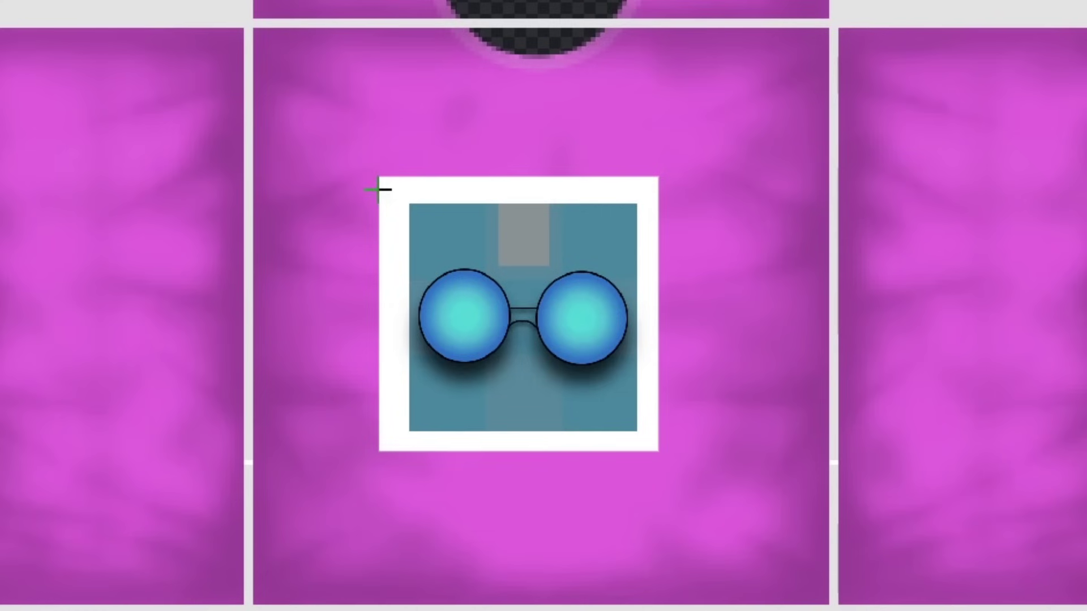
{"action": "left_click", "coordinate": [396, 189]}
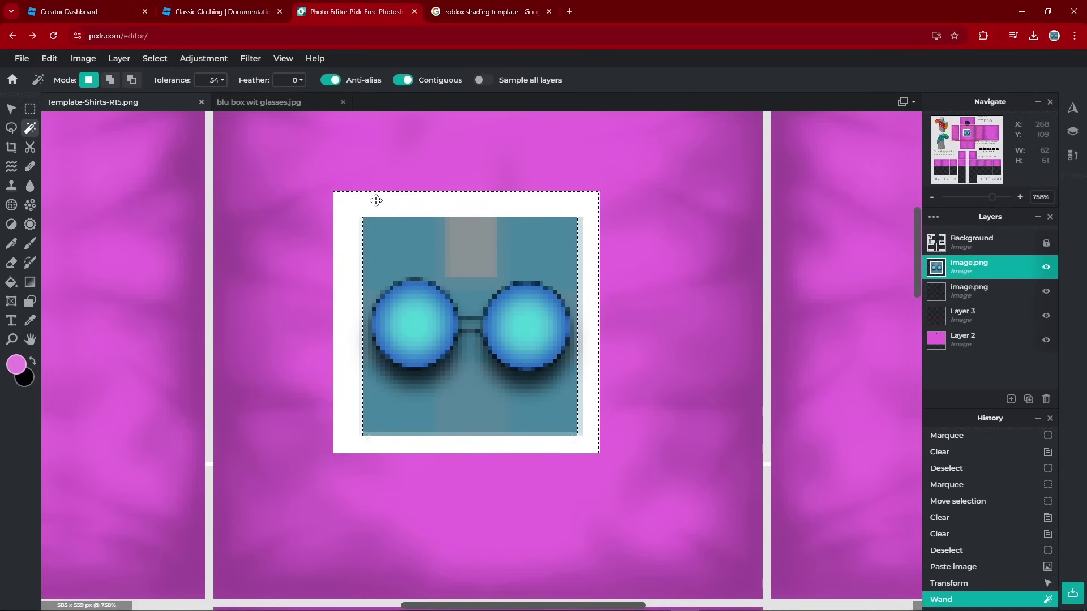
{"action": "key", "text": "Delete"}
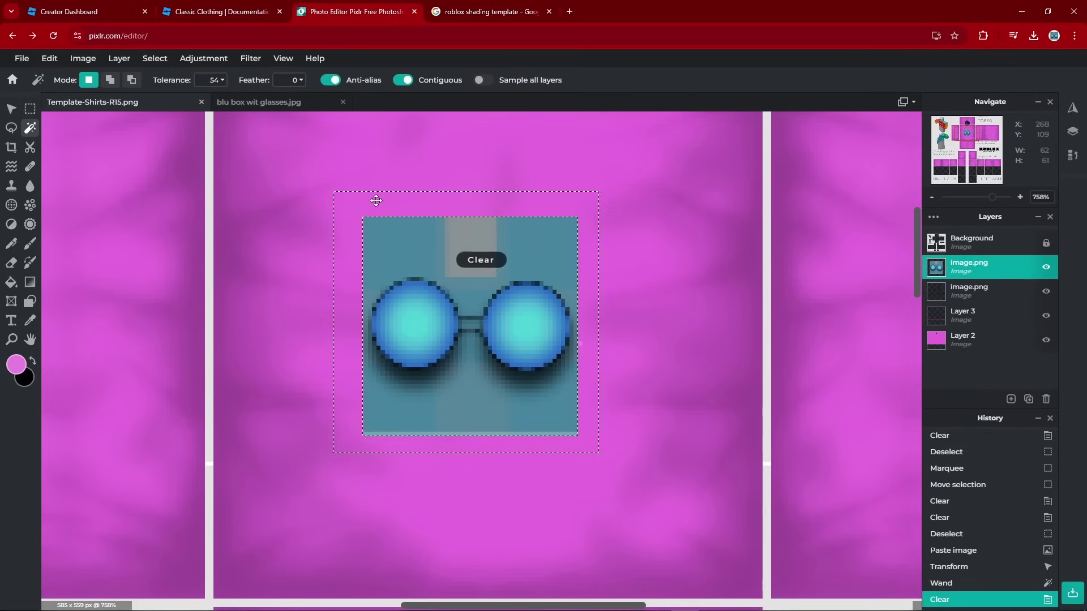
{"action": "key", "text": "Delete"}
{"action": "left_click", "coordinate": [30, 109]}
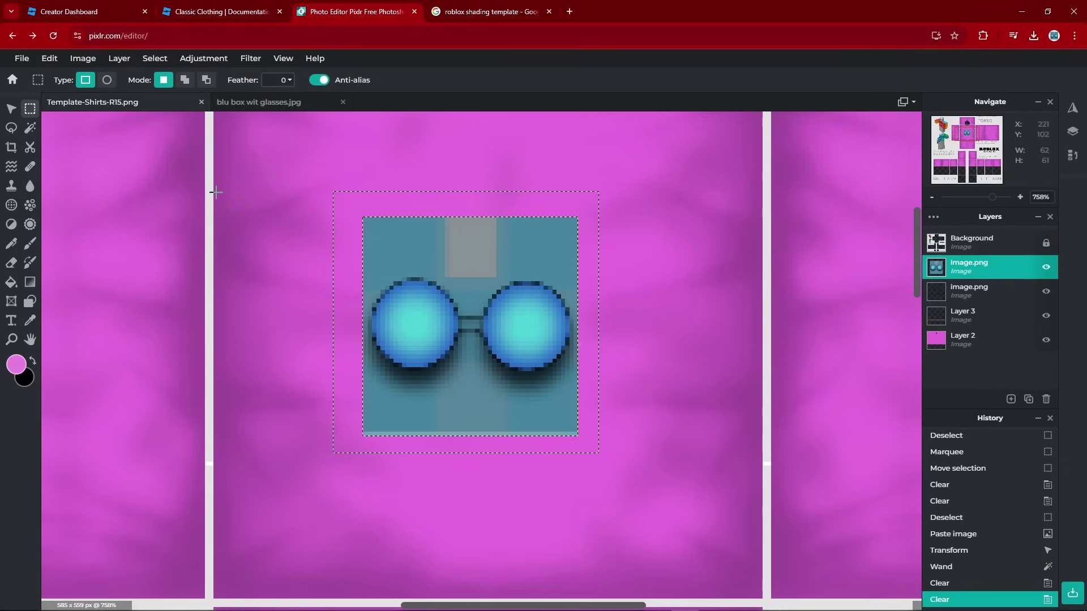
{"action": "left_click", "coordinate": [259, 209]}
Shrink the logo to about 15 × 15 px on the right half of the torso front's chest and move its layer below the shading layer.
{"action": "scroll", "coordinate": [180, 248], "scroll_direction": "down", "scroll_amount": 4}
{"action": "key", "text": "v"}
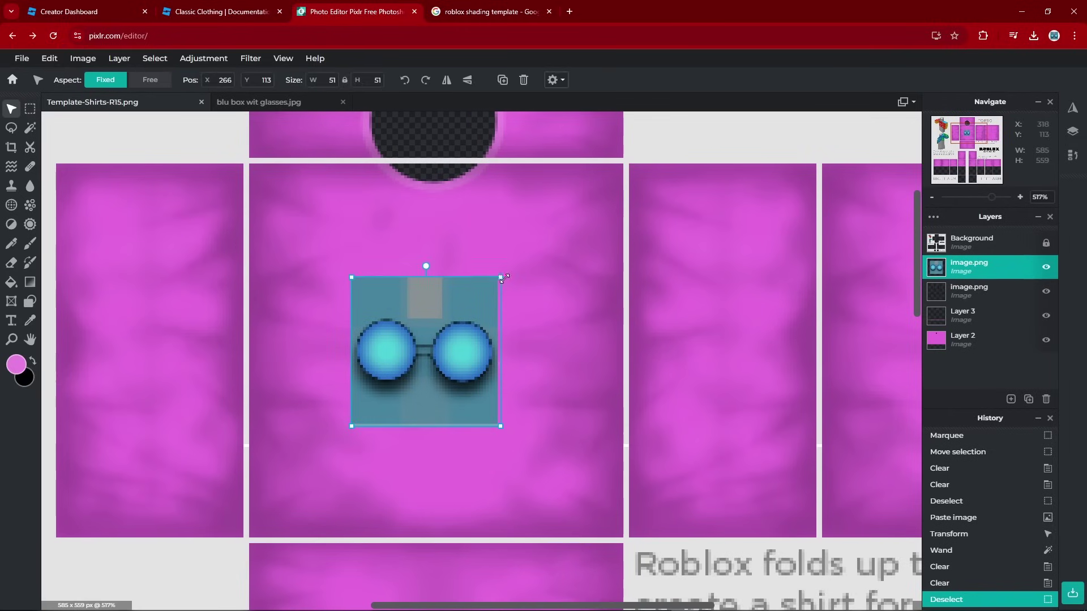
{"action": "left_click_drag", "start_coordinate": [501, 277], "coordinate": [430, 263]}
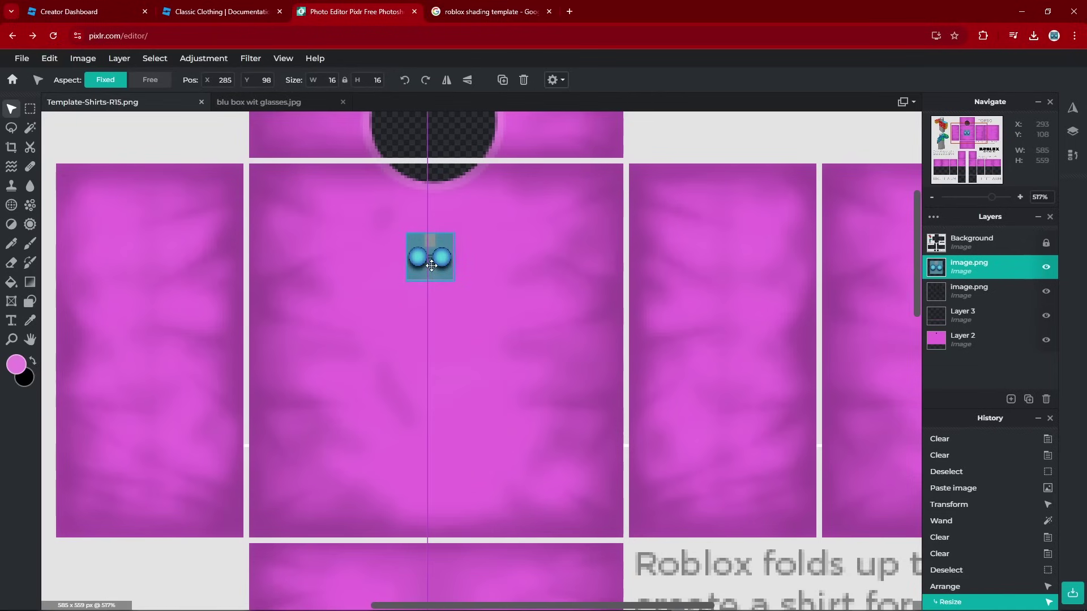
{"action": "left_click_drag", "start_coordinate": [432, 266], "coordinate": [441, 278]}
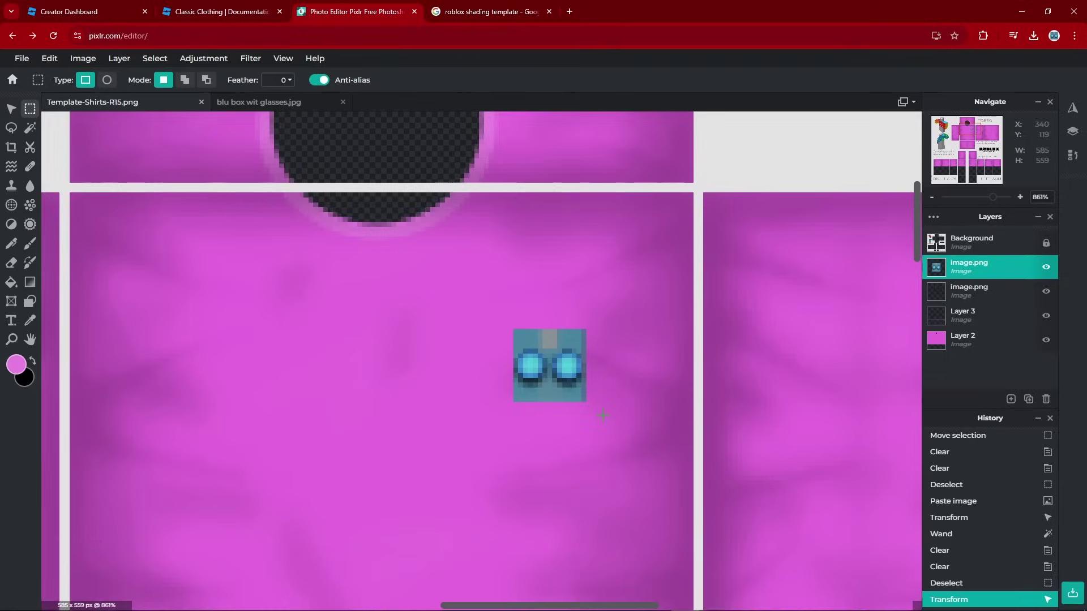
{"action": "scroll", "coordinate": [596, 427], "scroll_direction": "up", "scroll_amount": 1}
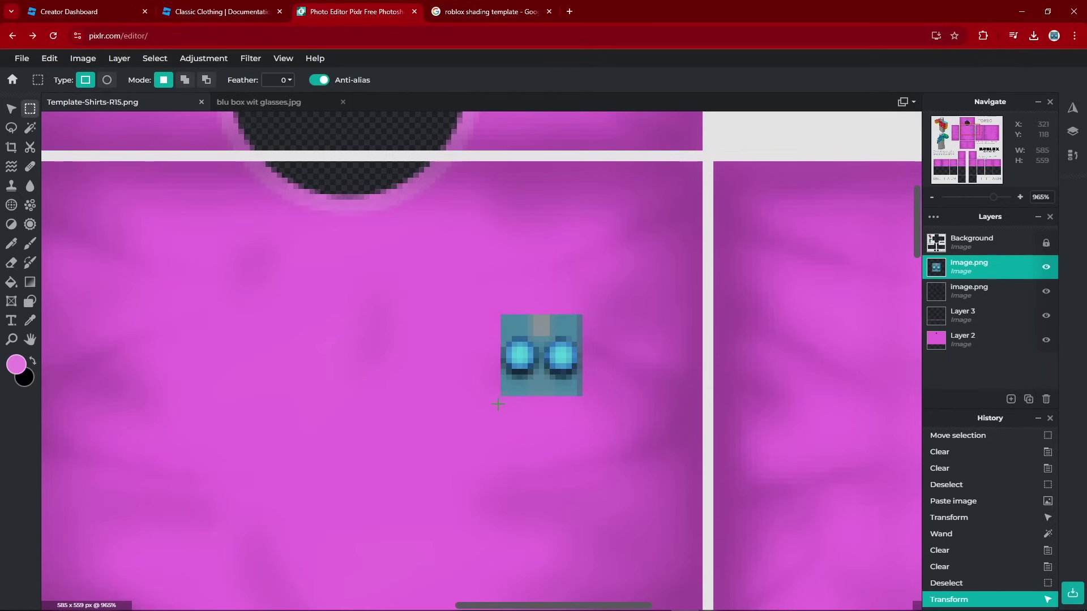
{"action": "scroll", "coordinate": [497, 404], "scroll_direction": "down", "scroll_amount": 6}
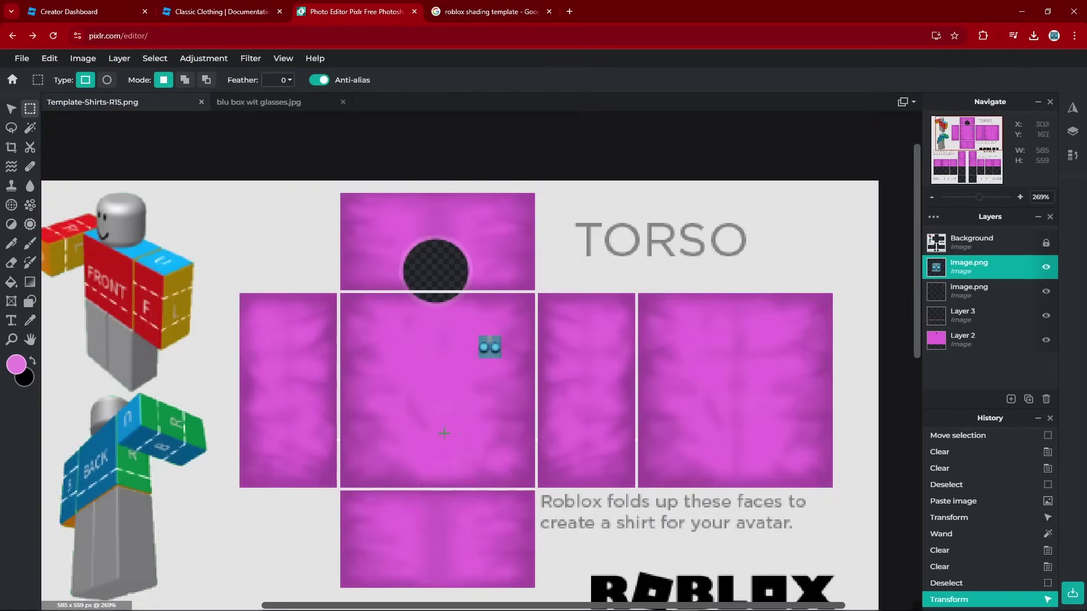
{"action": "scroll", "coordinate": [469, 353], "scroll_direction": "up", "scroll_amount": 5}
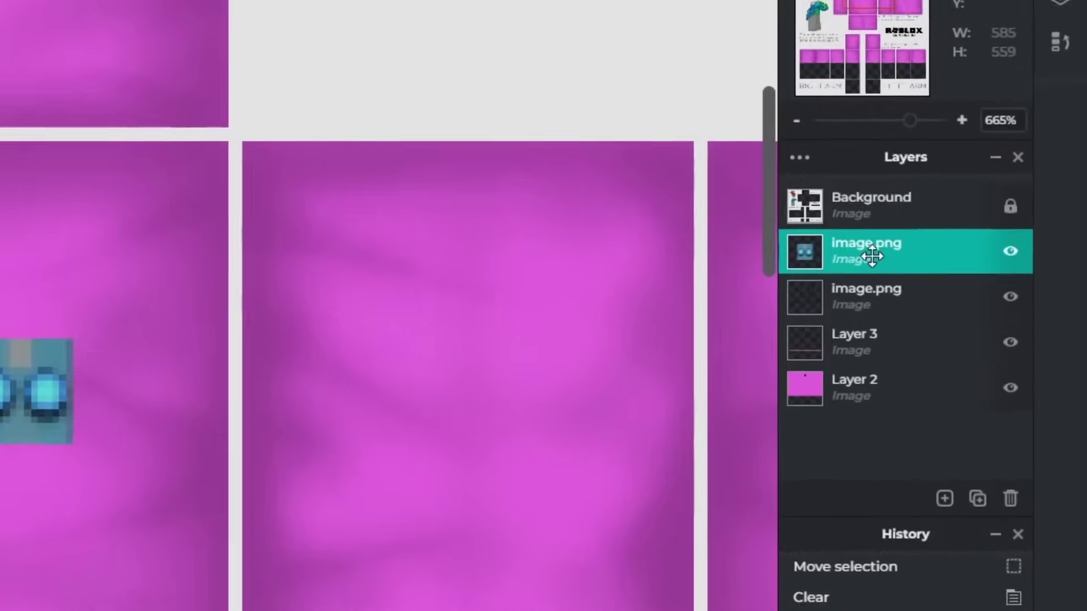
{"action": "left_click_drag", "start_coordinate": [939, 258], "coordinate": [946, 298]}
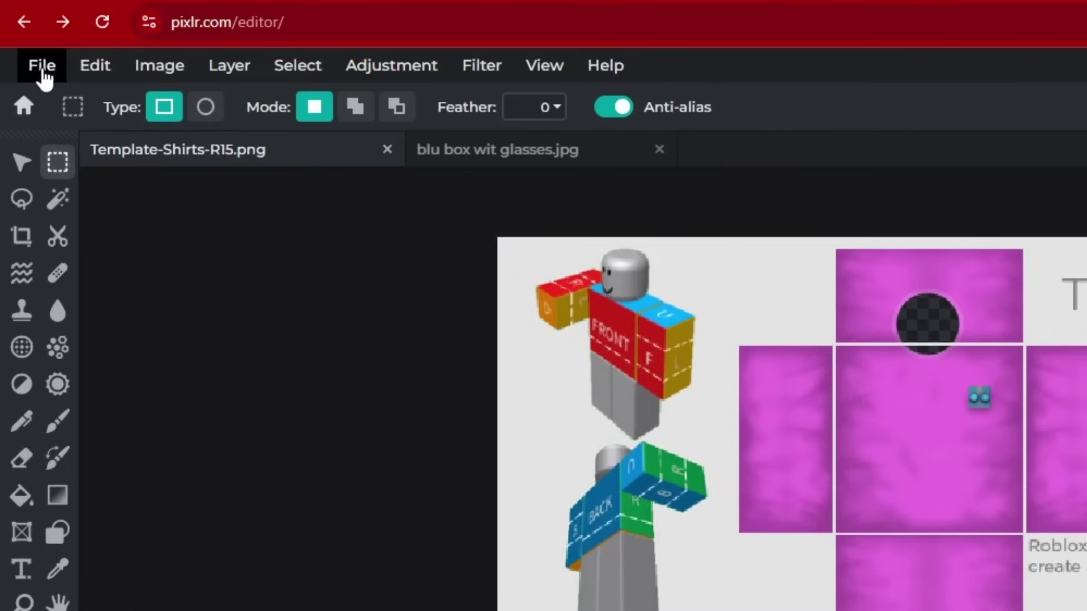
Save the finished shirt template as a transparent PNG named "Boxians Pink Shirt".
{"action": "left_click", "coordinate": [22, 60]}
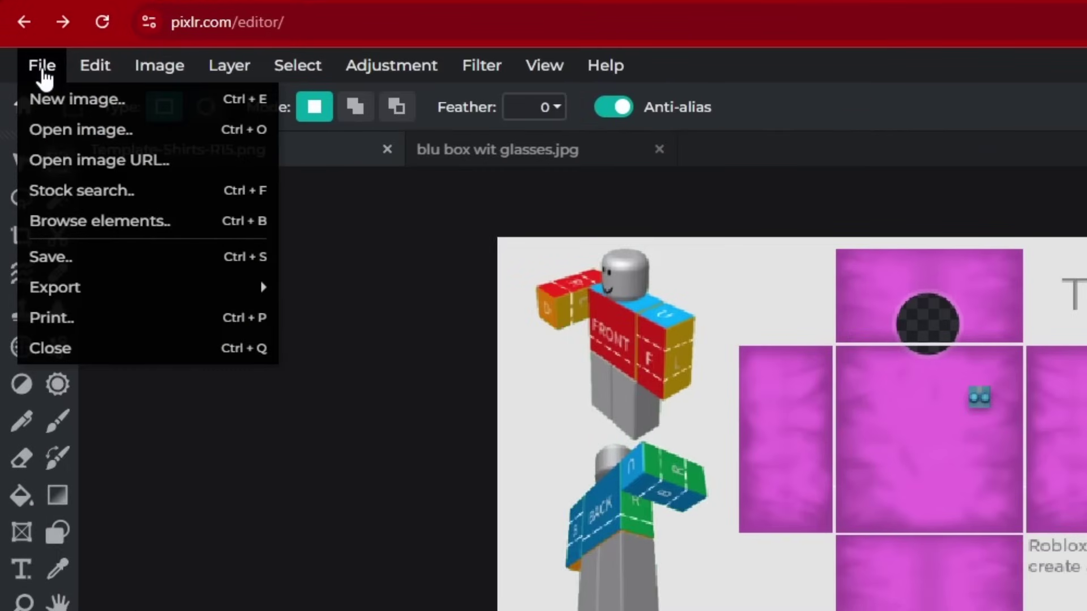
{"action": "left_click", "coordinate": [134, 259]}
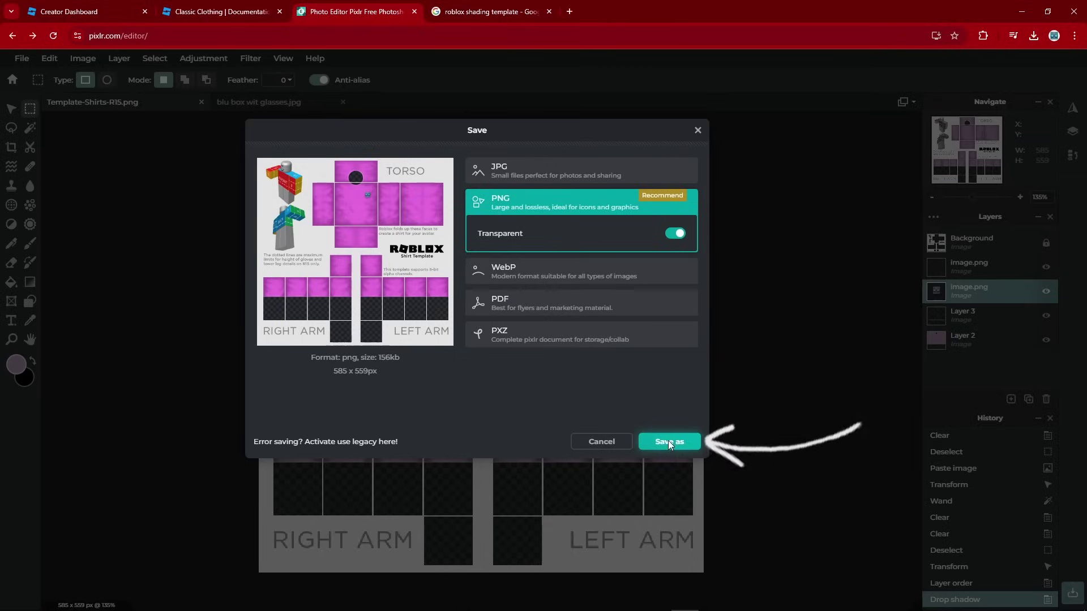
{"action": "left_click", "coordinate": [812, 508]}
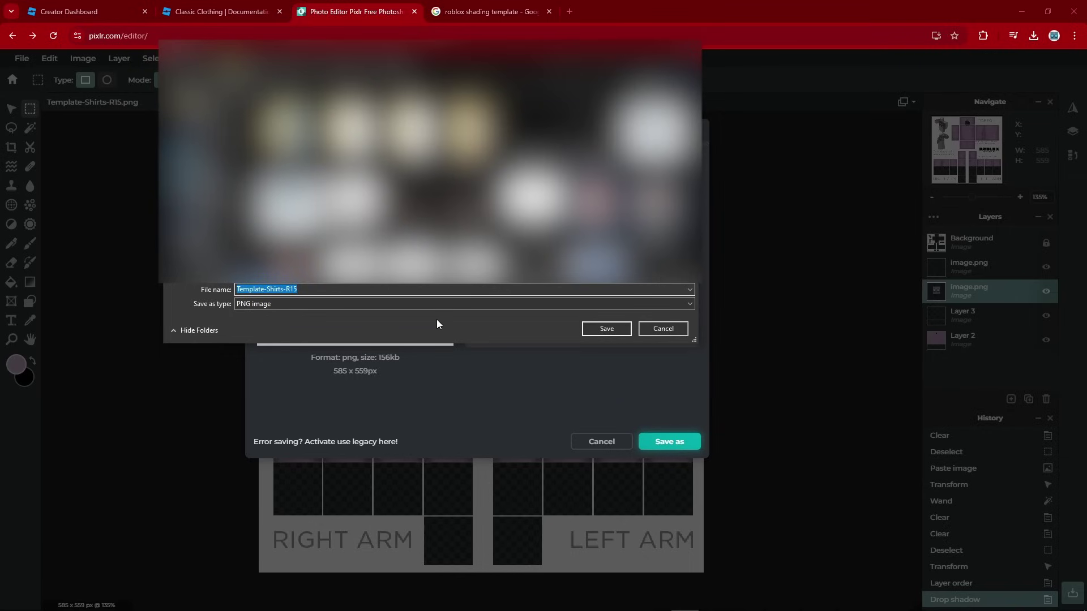
{"action": "type", "text": "Boxians"}
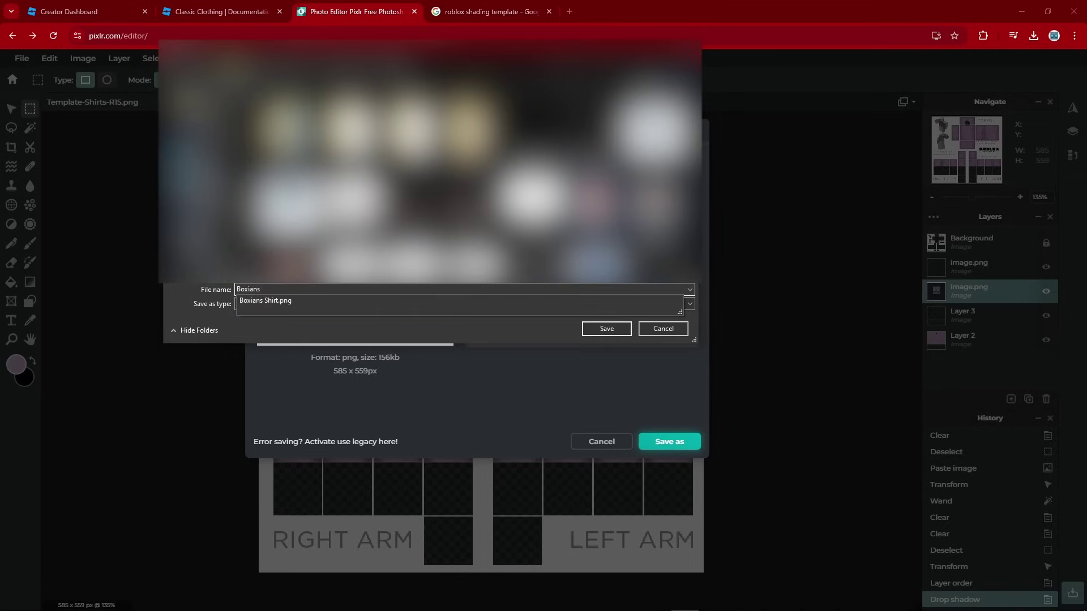
{"action": "type", "text": " Pink Shirt"}
{"action": "key", "text": "Return"}
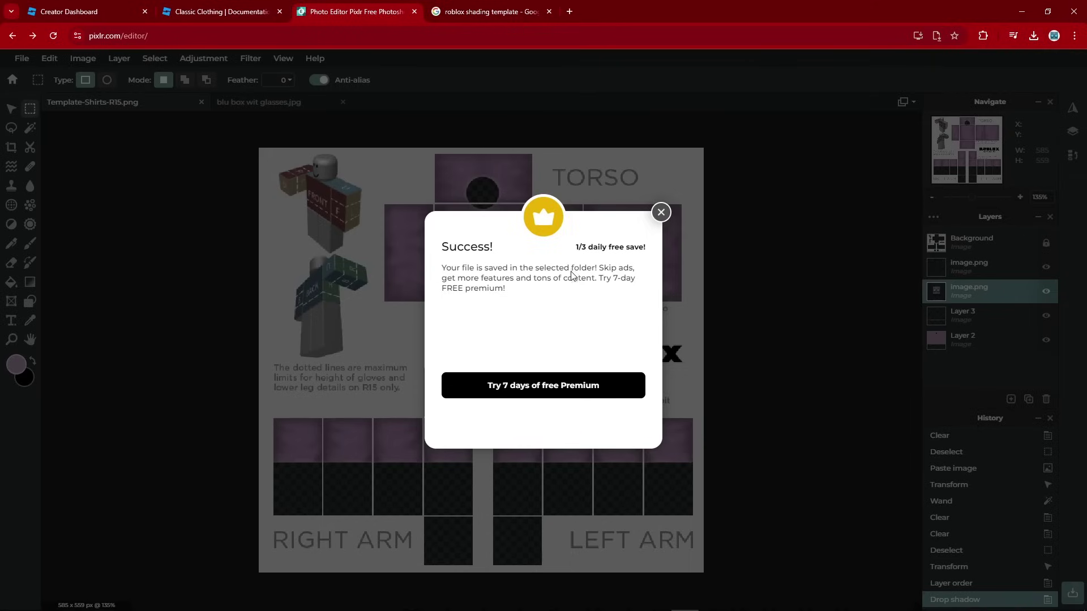
Switch to the Creator Dashboard and choose Boxians Pink Shirt.png as the image for the Shirt asset.
{"action": "left_click", "coordinate": [88, 5]}
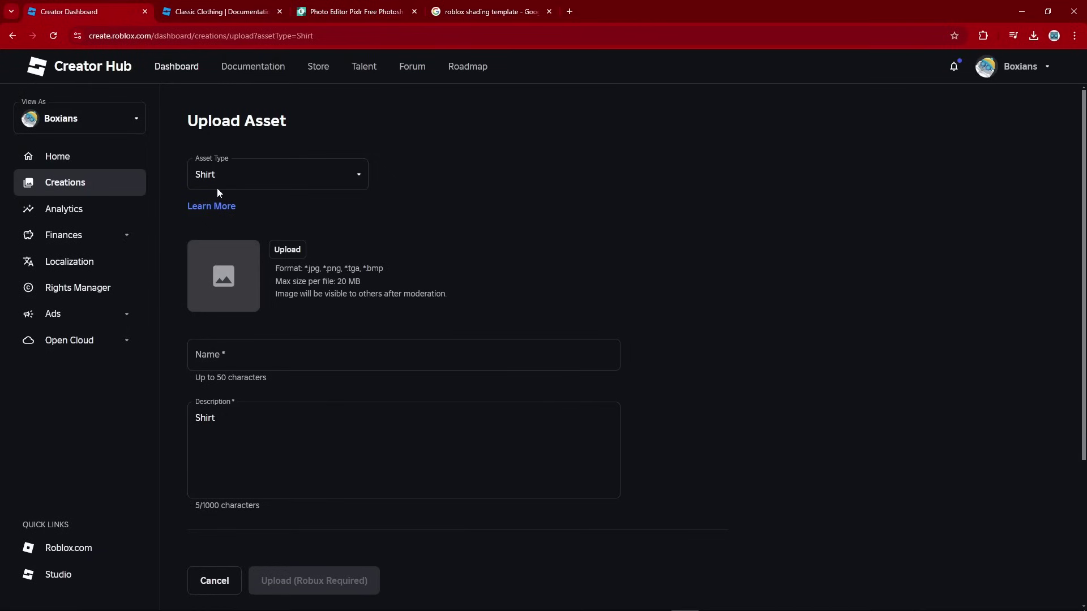
{"action": "left_click", "coordinate": [288, 252]}
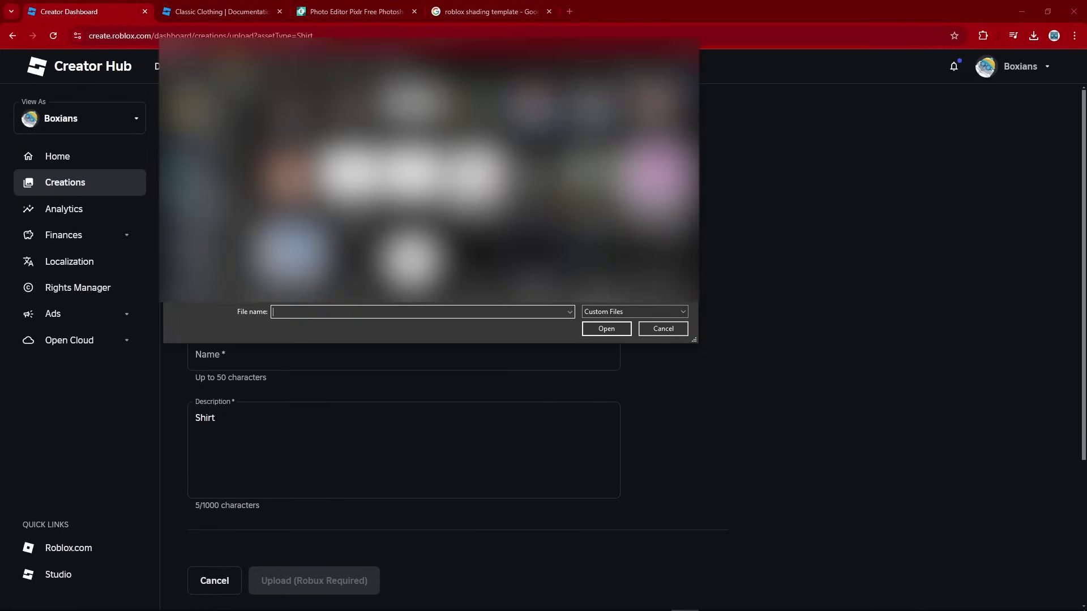
{"action": "double_click", "coordinate": [657, 182]}
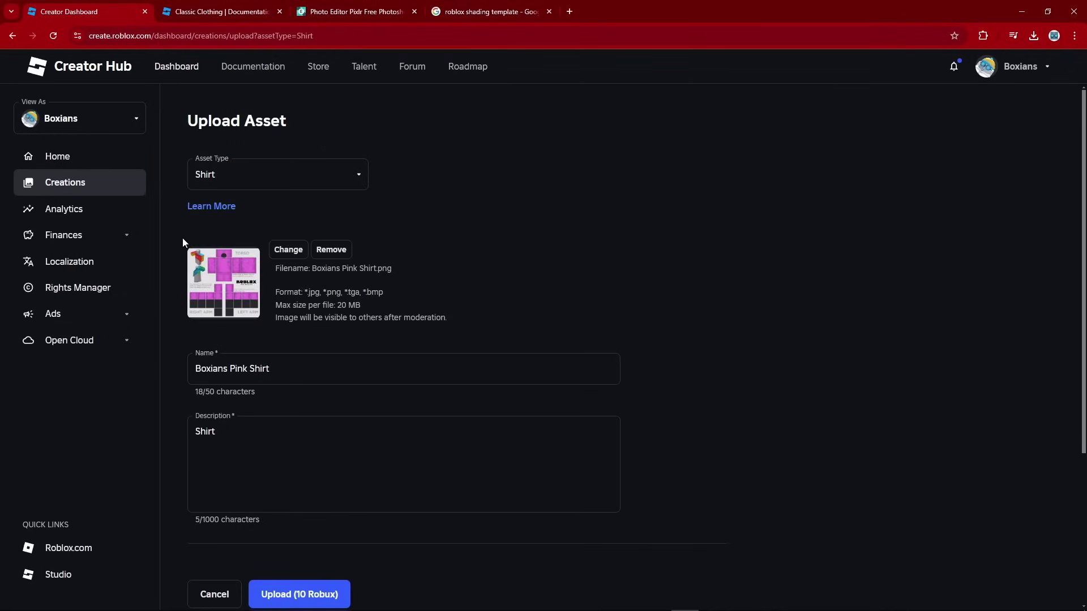
{"action": "left_click_drag", "start_coordinate": [189, 252], "coordinate": [267, 312]}
{"action": "left_click", "coordinate": [296, 363]}
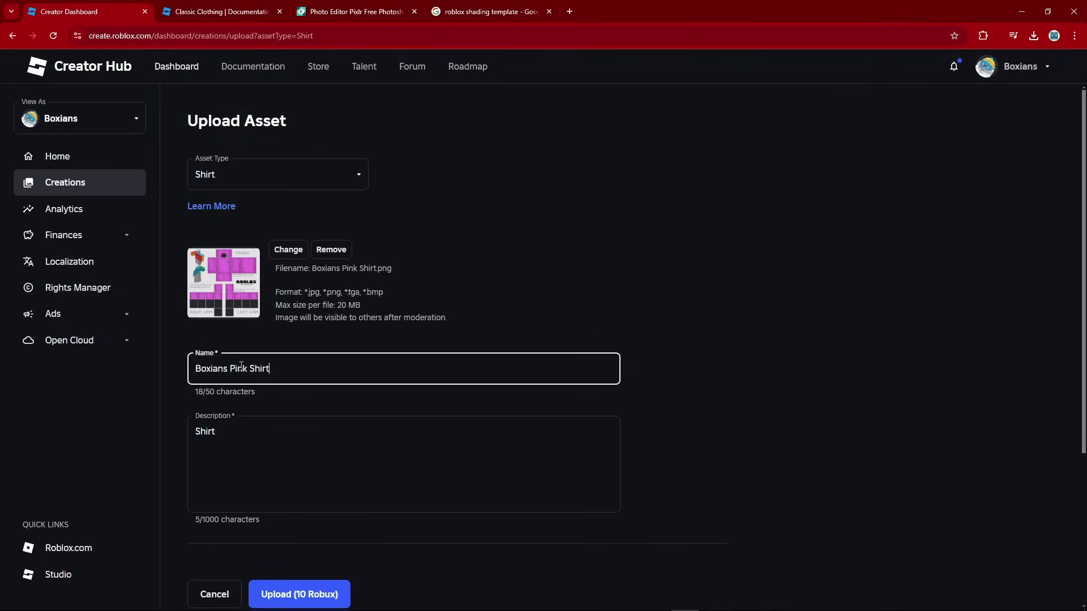
{"action": "left_click", "coordinate": [657, 308]}
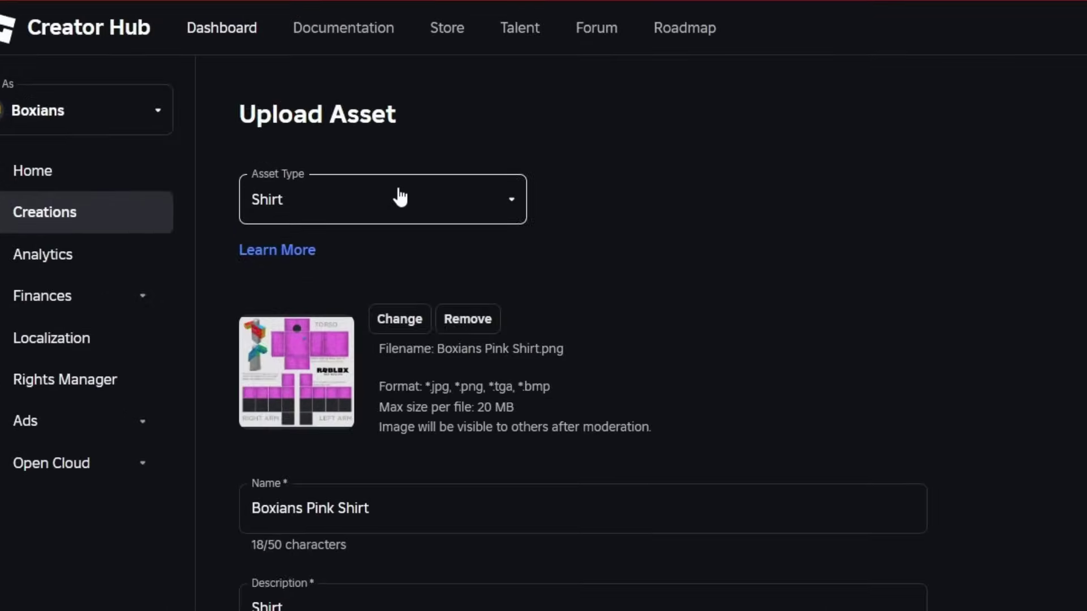
Keep Shirt as the asset type, upload the Boxians Pink Shirt asset and approve the 10 Robux fee.
{"action": "left_click", "coordinate": [289, 172]}
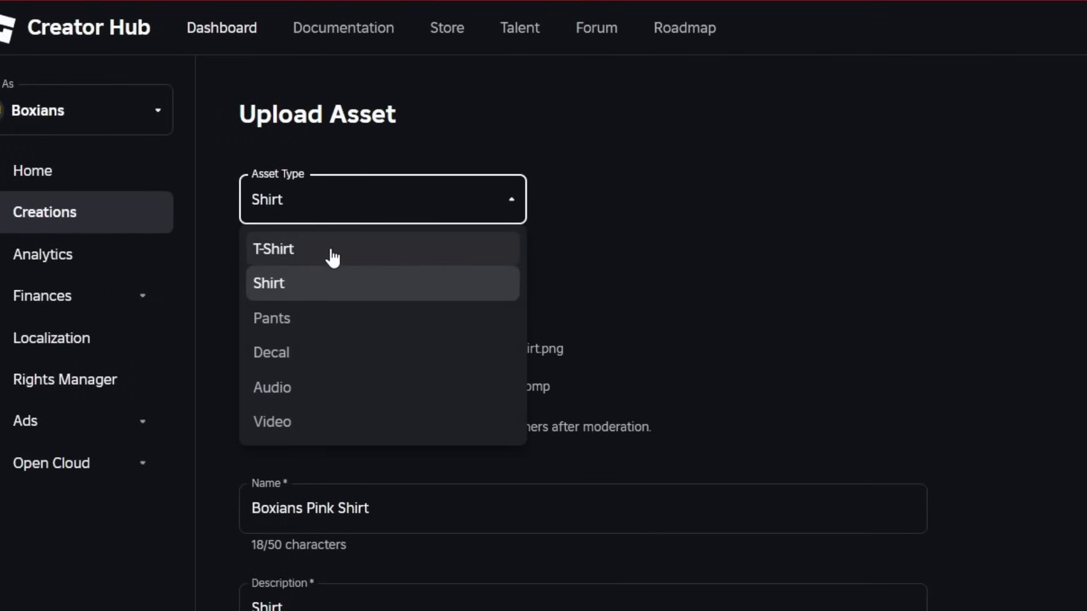
{"action": "left_click", "coordinate": [375, 199]}
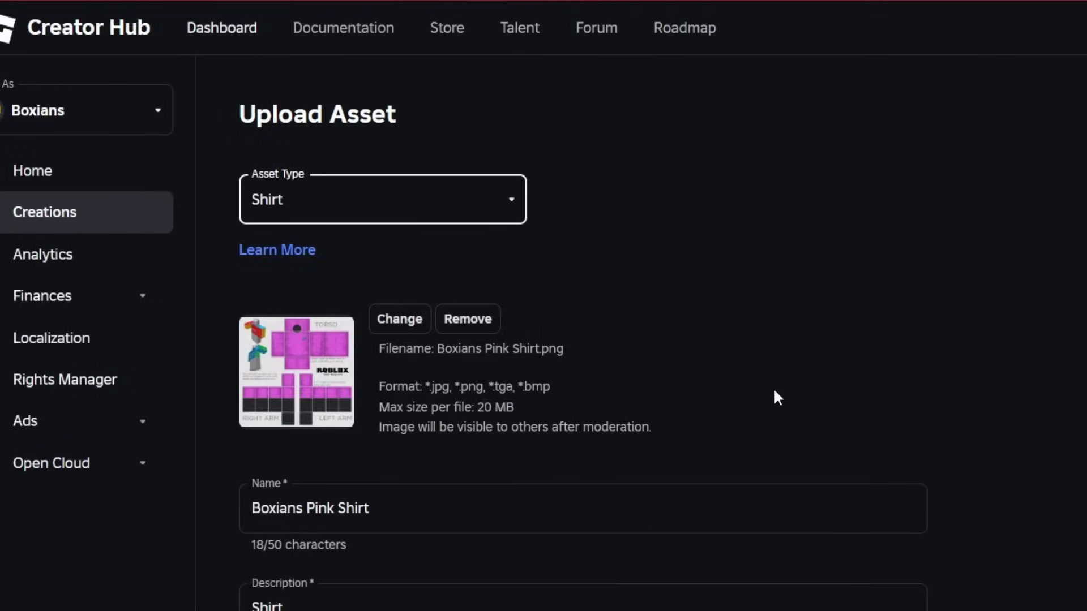
{"action": "scroll", "coordinate": [777, 398], "scroll_direction": "down", "scroll_amount": 3}
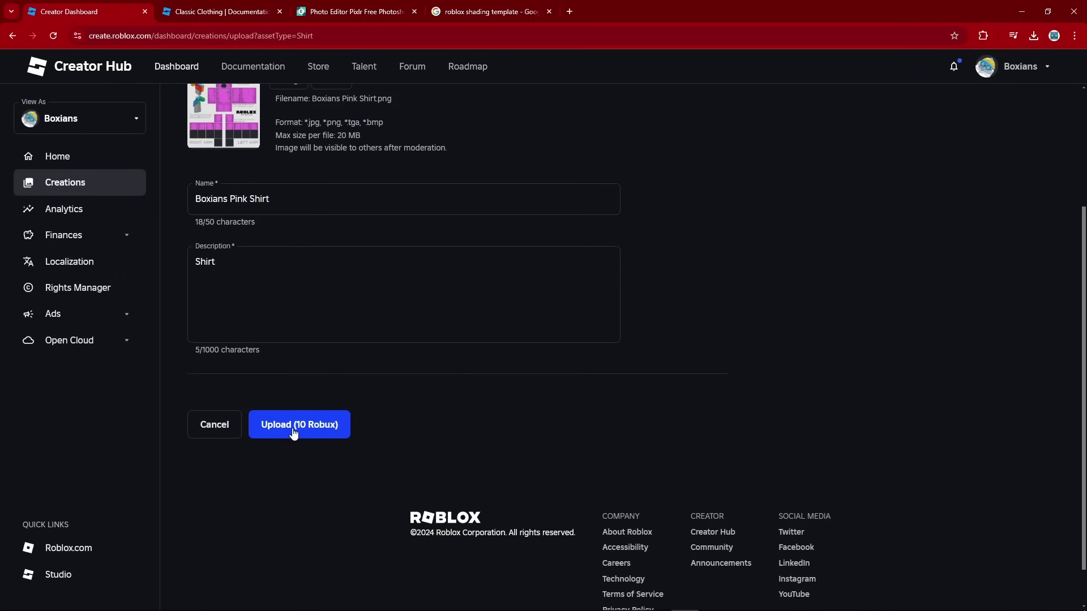
{"action": "left_click", "coordinate": [294, 425]}
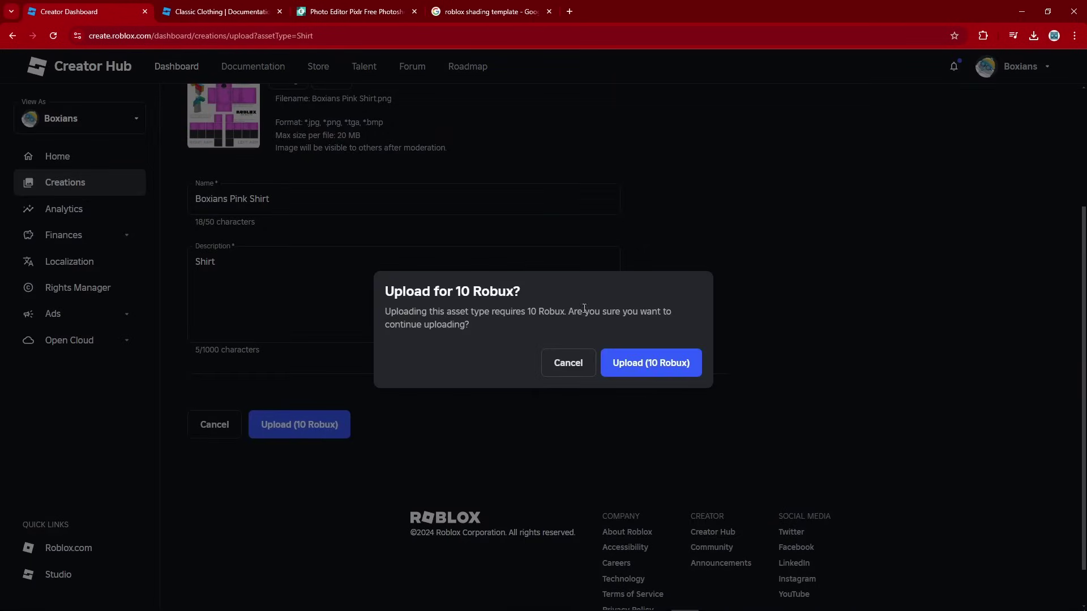
{"action": "left_click", "coordinate": [653, 367]}
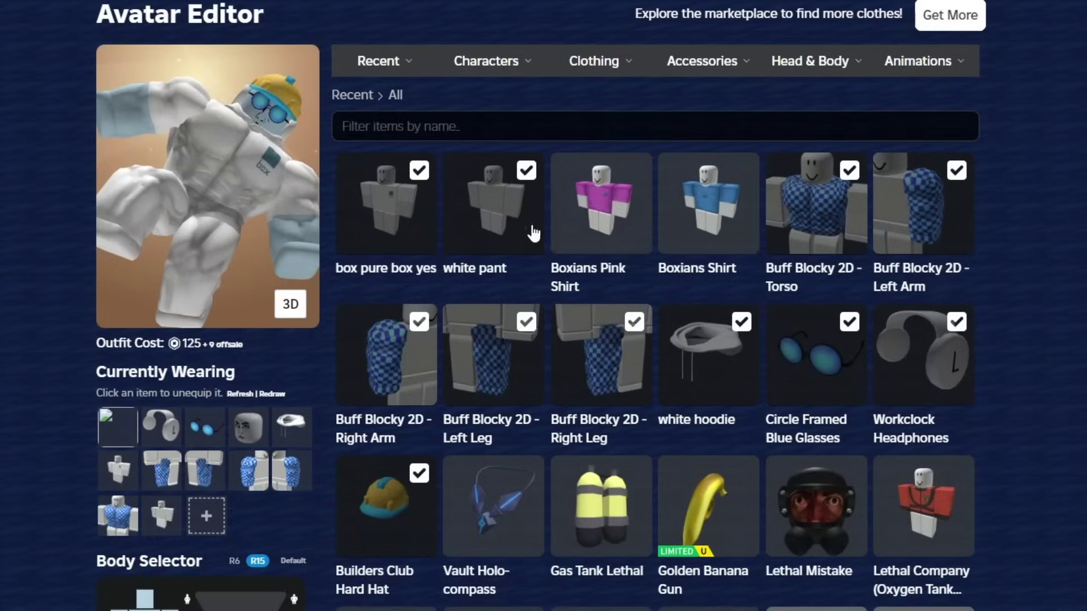
{"action": "left_click", "coordinate": [600, 208]}
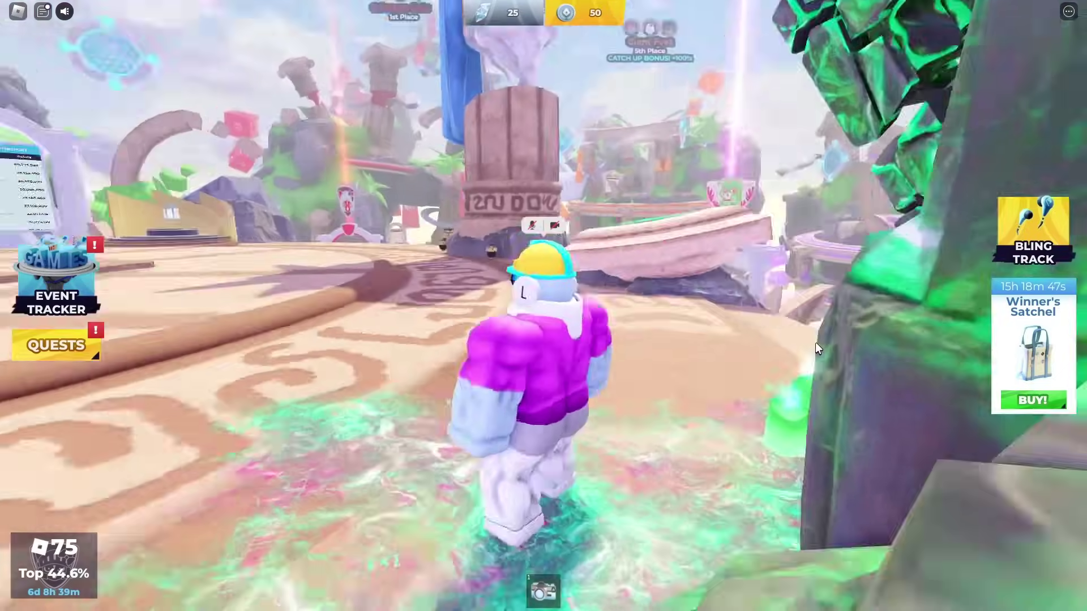
{"action": "key", "text": "w"}
{"action": "key", "text": "s"}
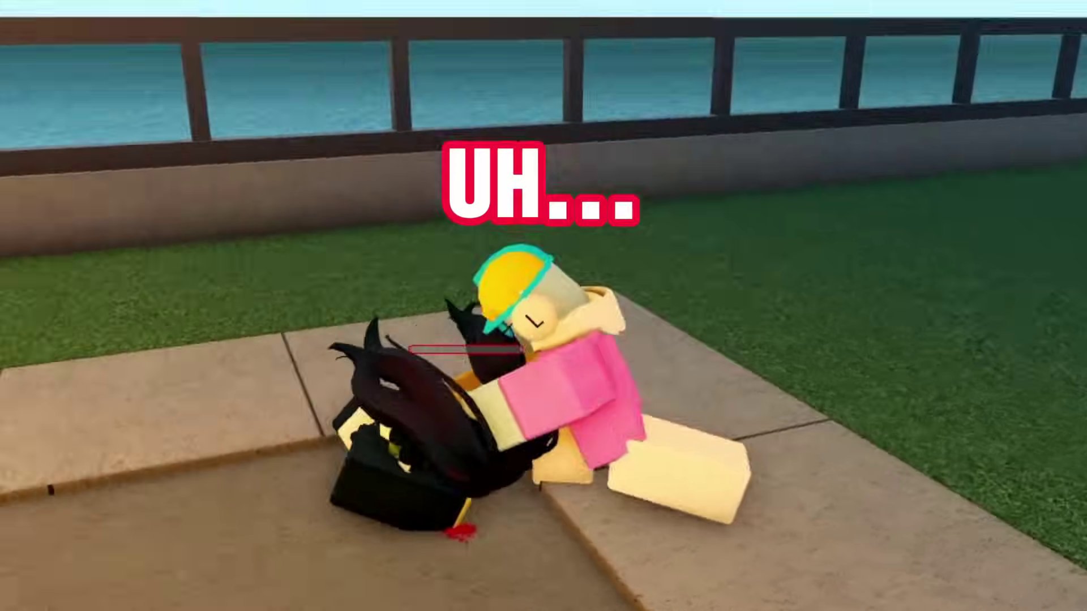
{"action": "key", "text": "s"}
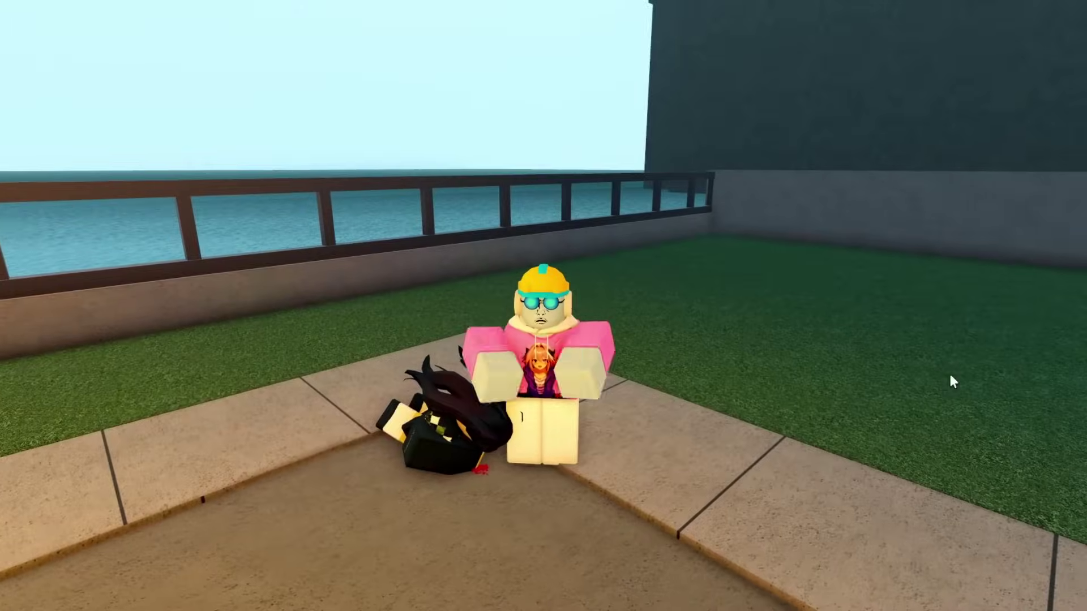